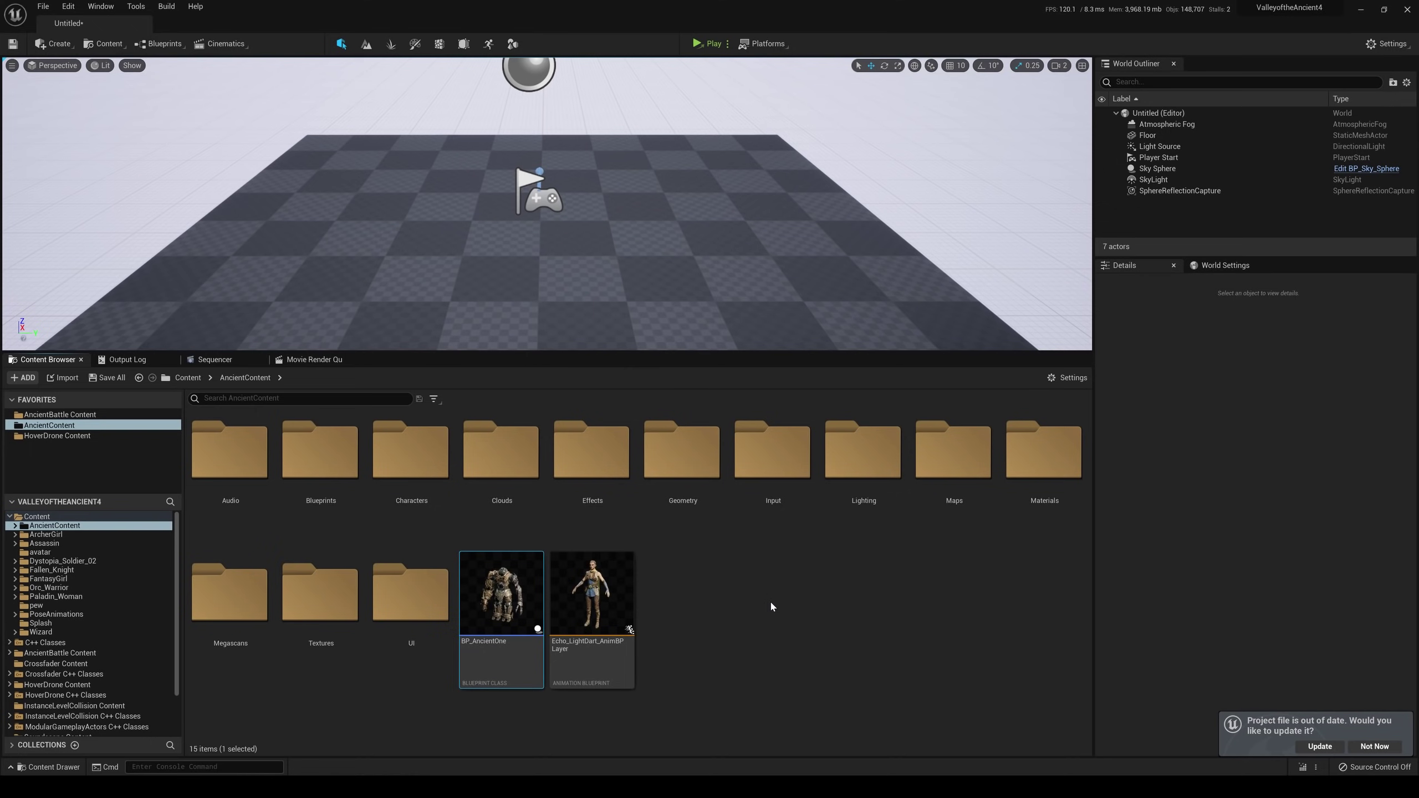
# Step: Open the AncientContent folder in the Content Browser and enlarge the level viewport to show the whole floor
pyautogui.click(10, 517)
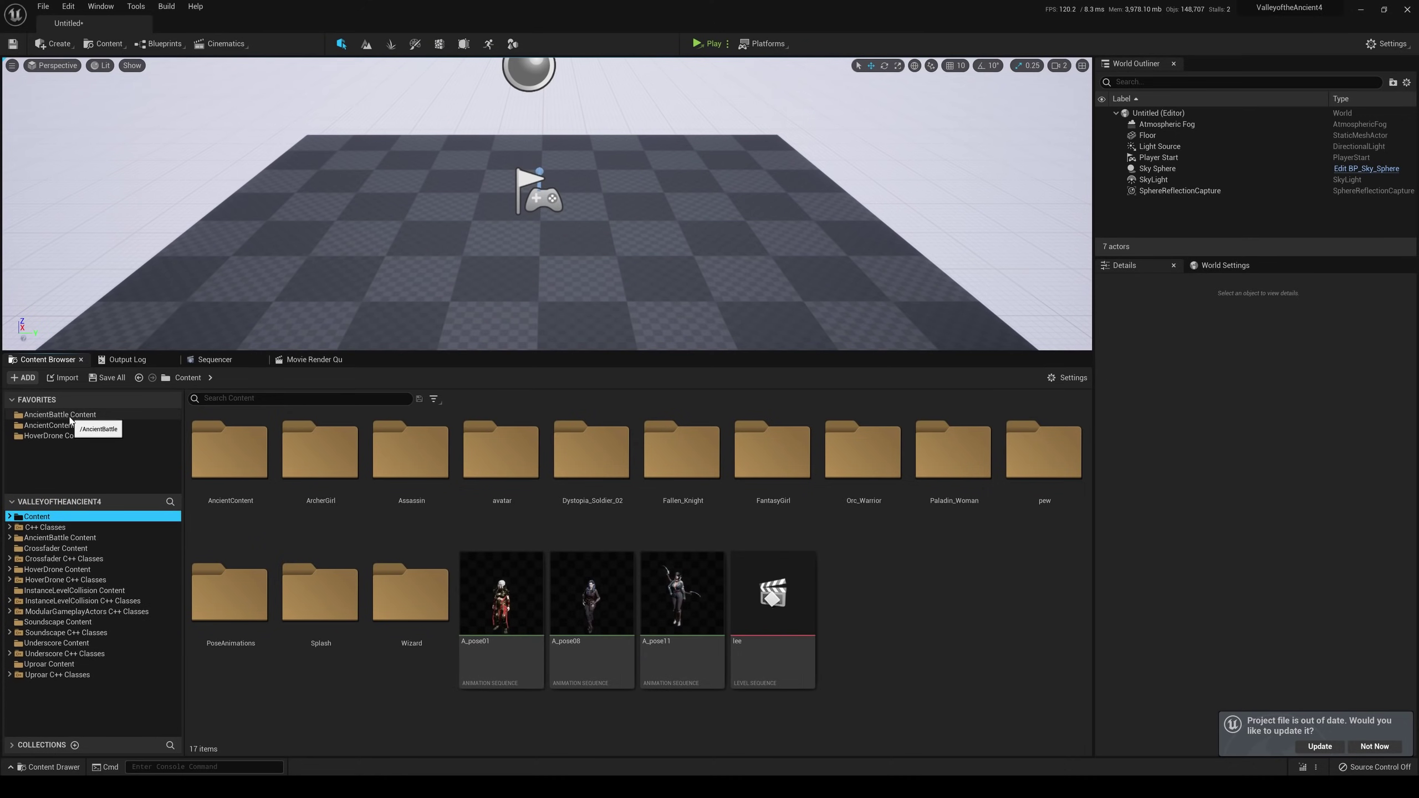
pyautogui.click(49, 426)
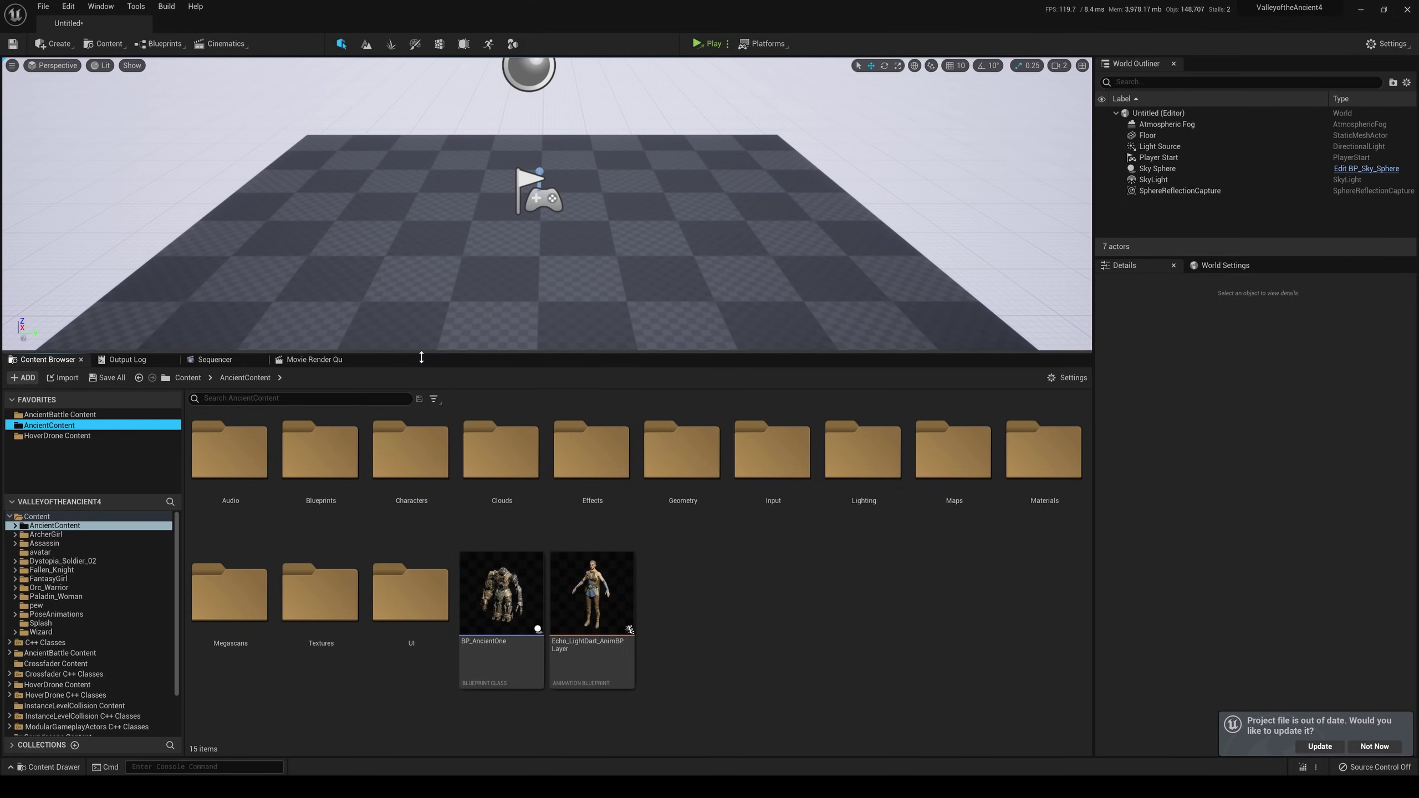
pyautogui.moveTo(427, 352); pyautogui.dragTo(427, 491)
pyautogui.scroll(-5, 475, 391)
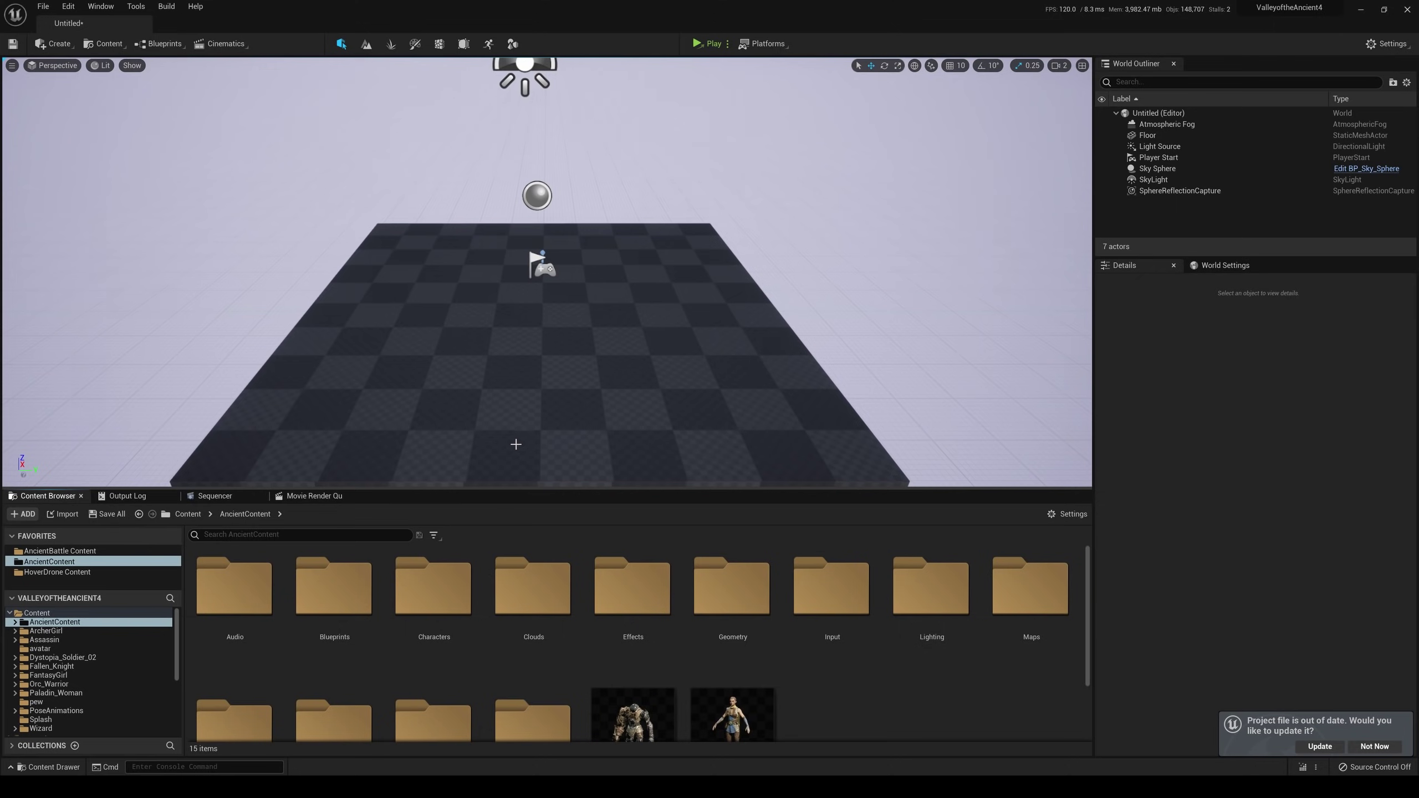
pyautogui.moveTo(516, 445); pyautogui.dragTo(540, 403, button='right')
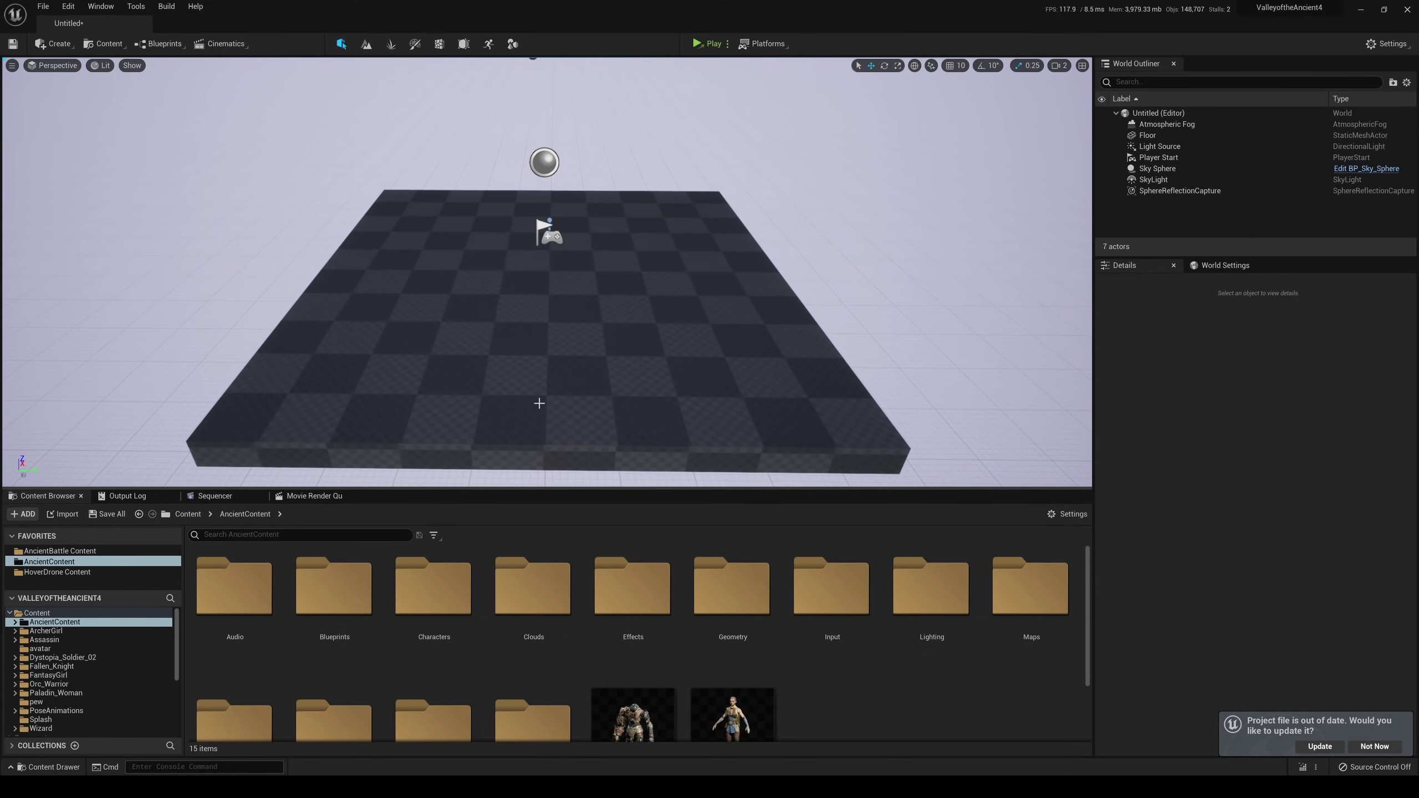
# Step: Turn on Game View in the level viewport to hide the actor icons and grid
pyautogui.click(43, 6)
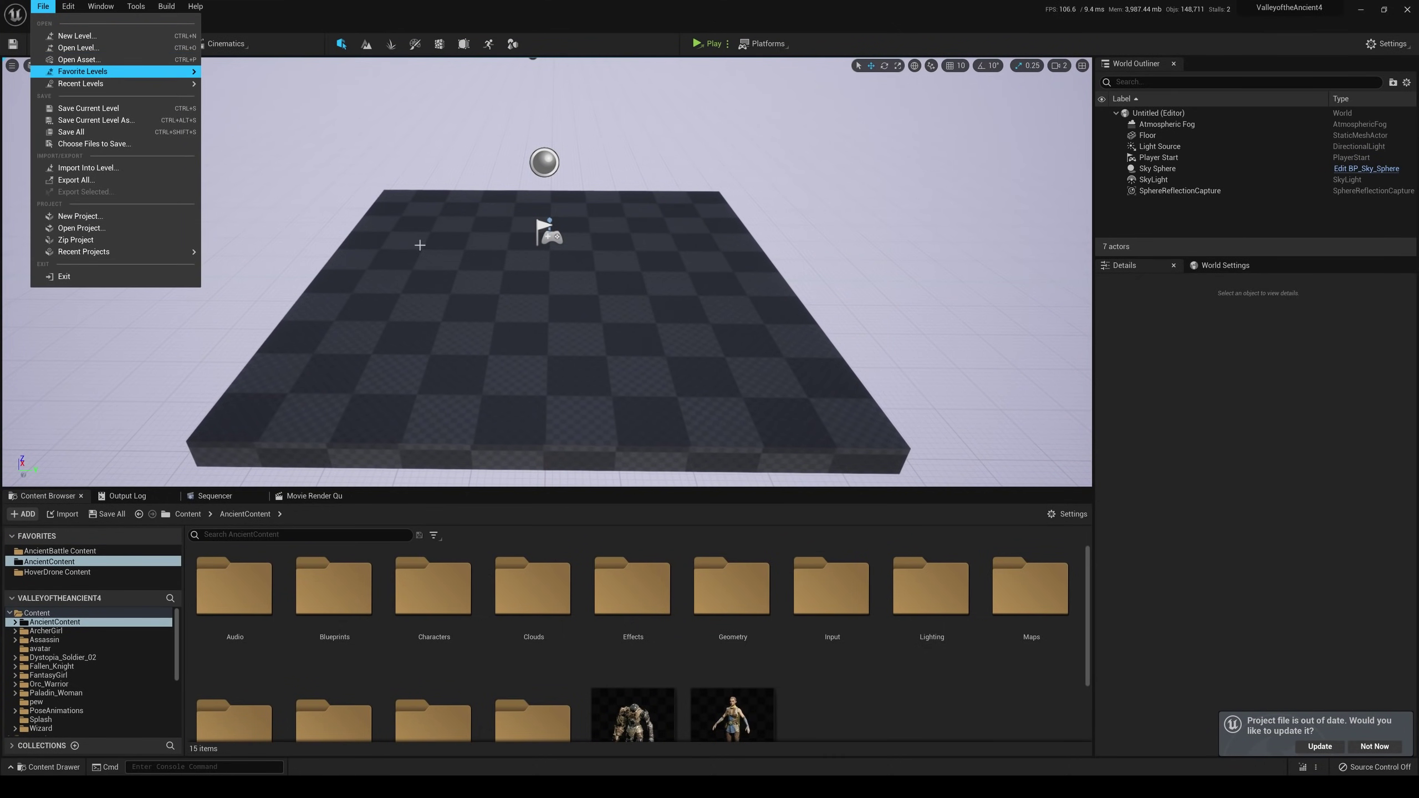
pyautogui.press('g')
pyautogui.moveTo(539, 349); pyautogui.dragTo(550, 359, button='right')
pyautogui.press('s')
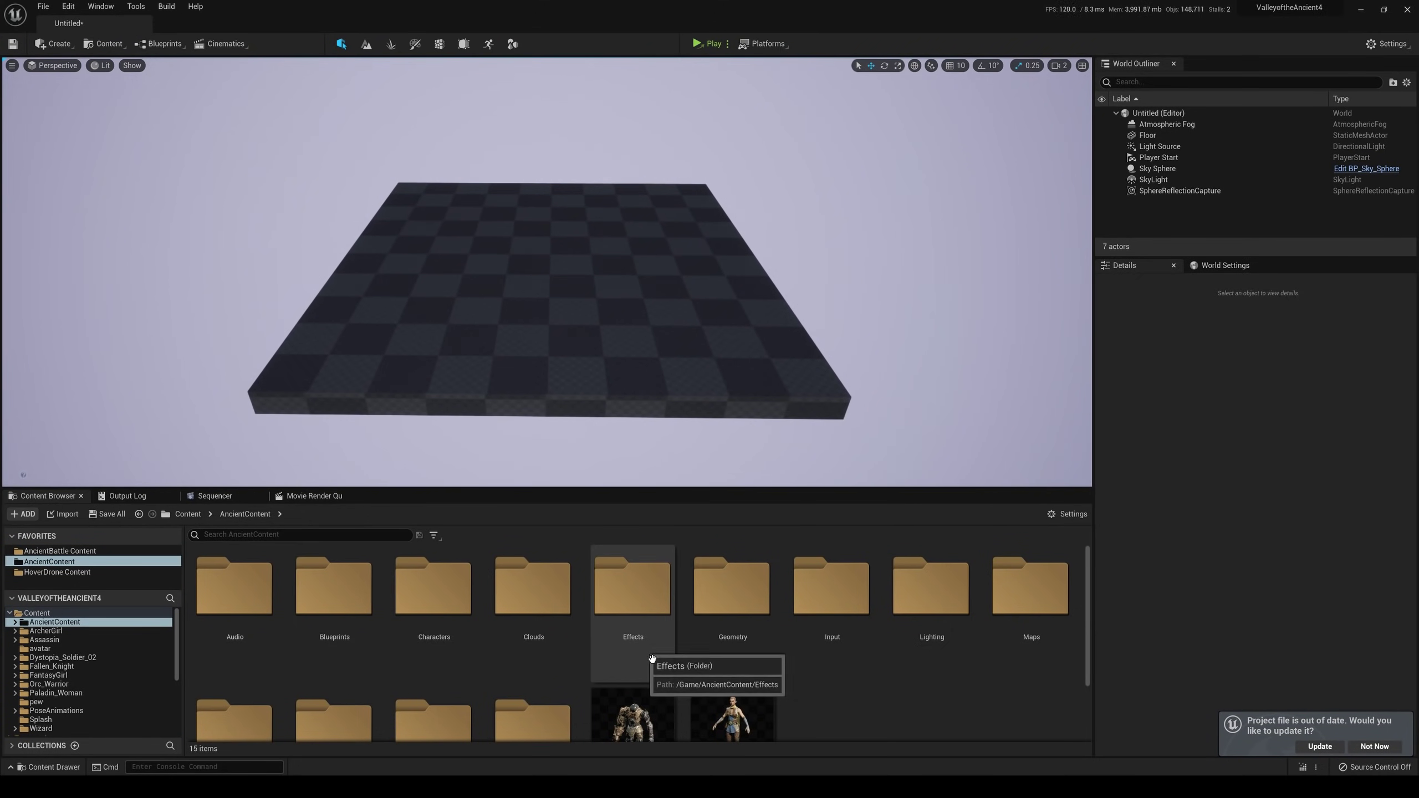
# Step: Place the BP_AncientOne blueprint on the floor of the level and frame its upper body
pyautogui.moveTo(633, 718); pyautogui.dragTo(607, 414)
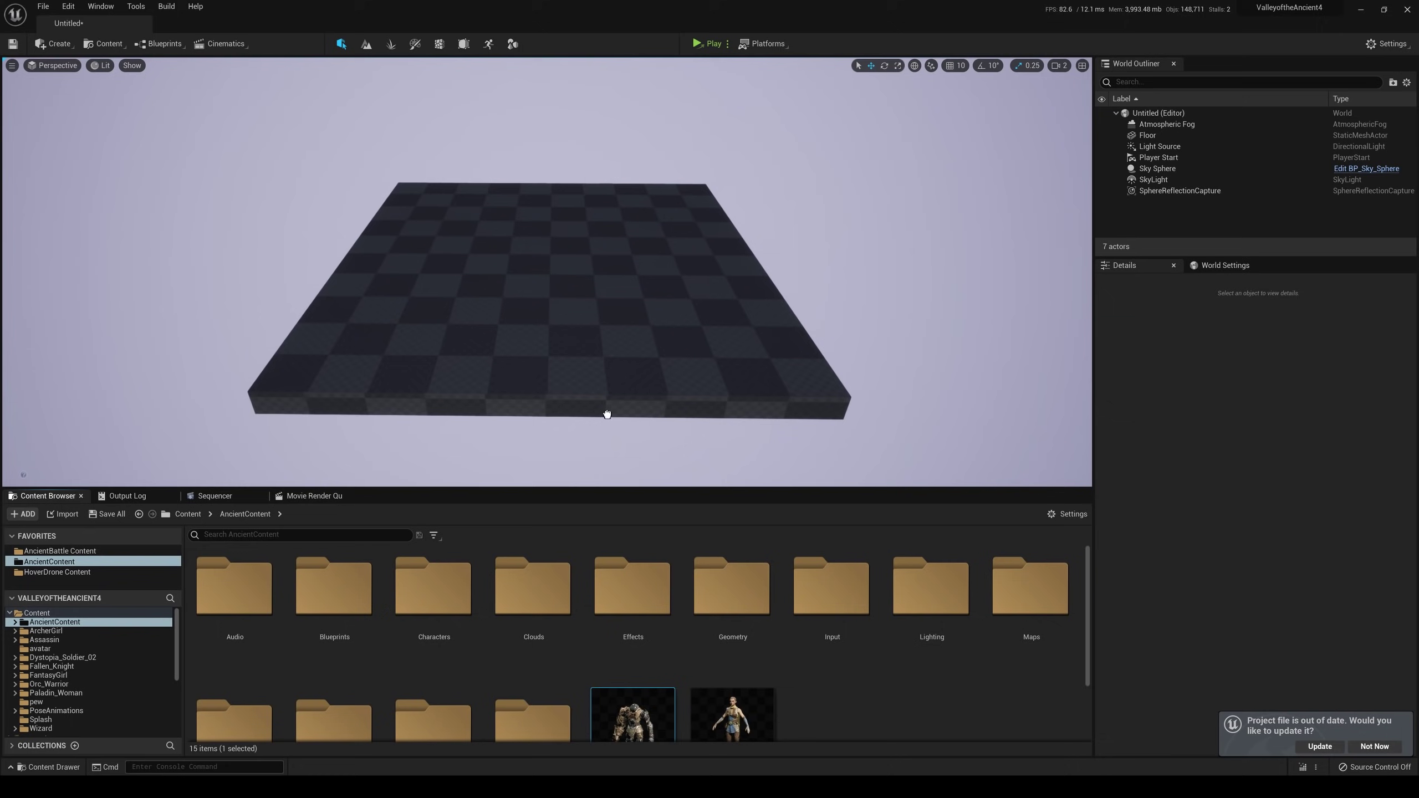
pyautogui.moveTo(548, 303); pyautogui.dragTo(548, 304)
pyautogui.moveTo(564, 380); pyautogui.dragTo(551, 327, button='right')
pyautogui.press('w')
pyautogui.press('a')
pyautogui.press('q')
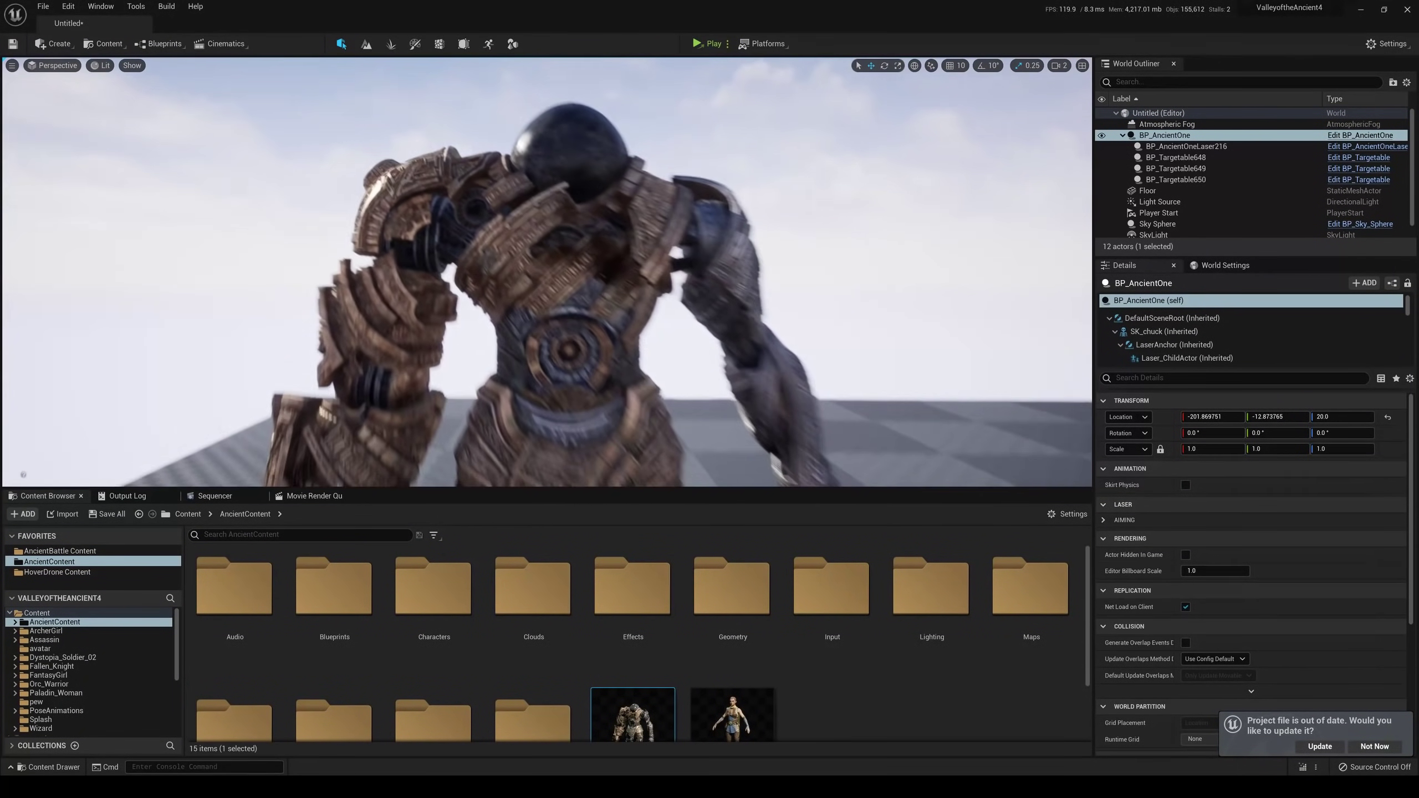
# Step: Switch the viewport to the Nanite Triangles visualization and examine the robot's triangle density
pyautogui.click(101, 65)
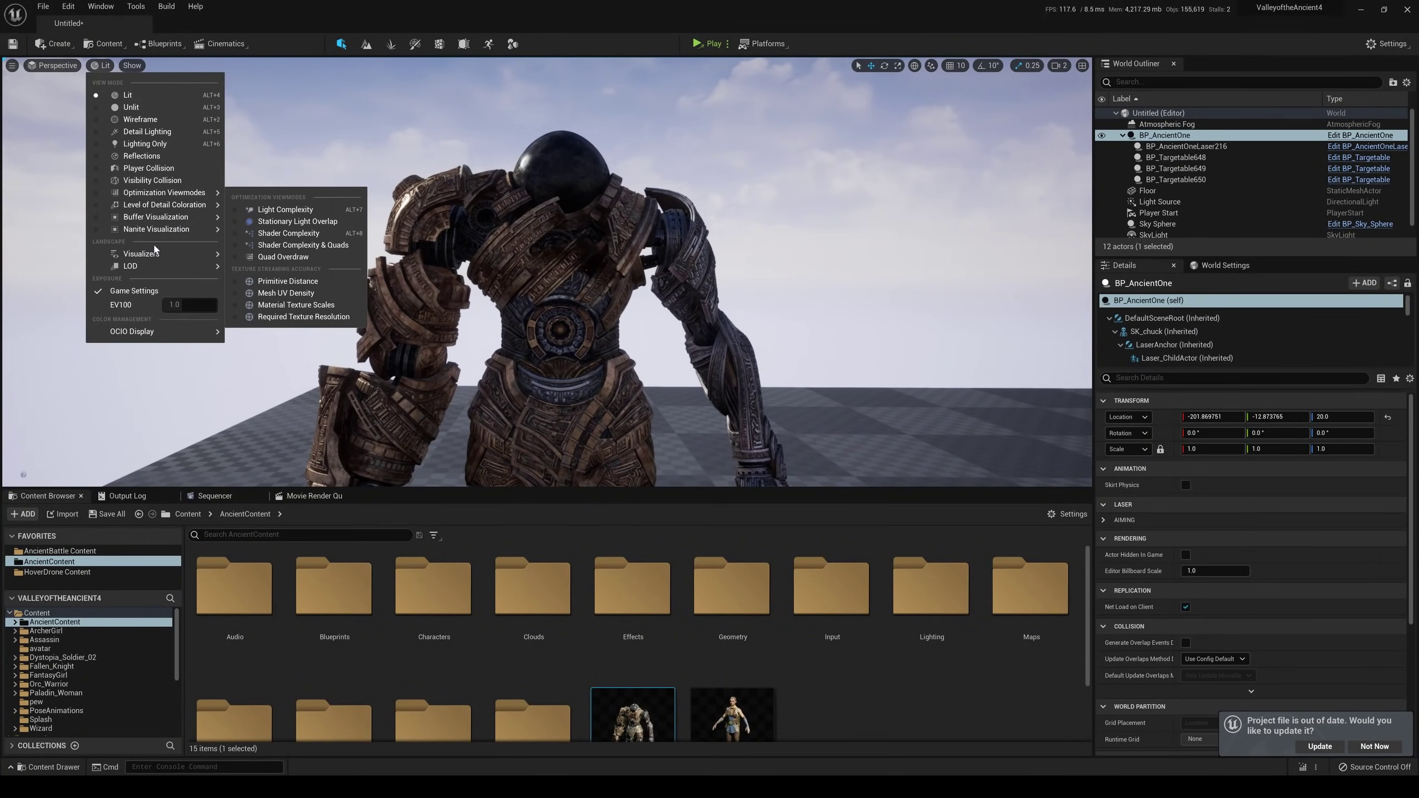
pyautogui.moveTo(158, 230)
pyautogui.click(267, 276)
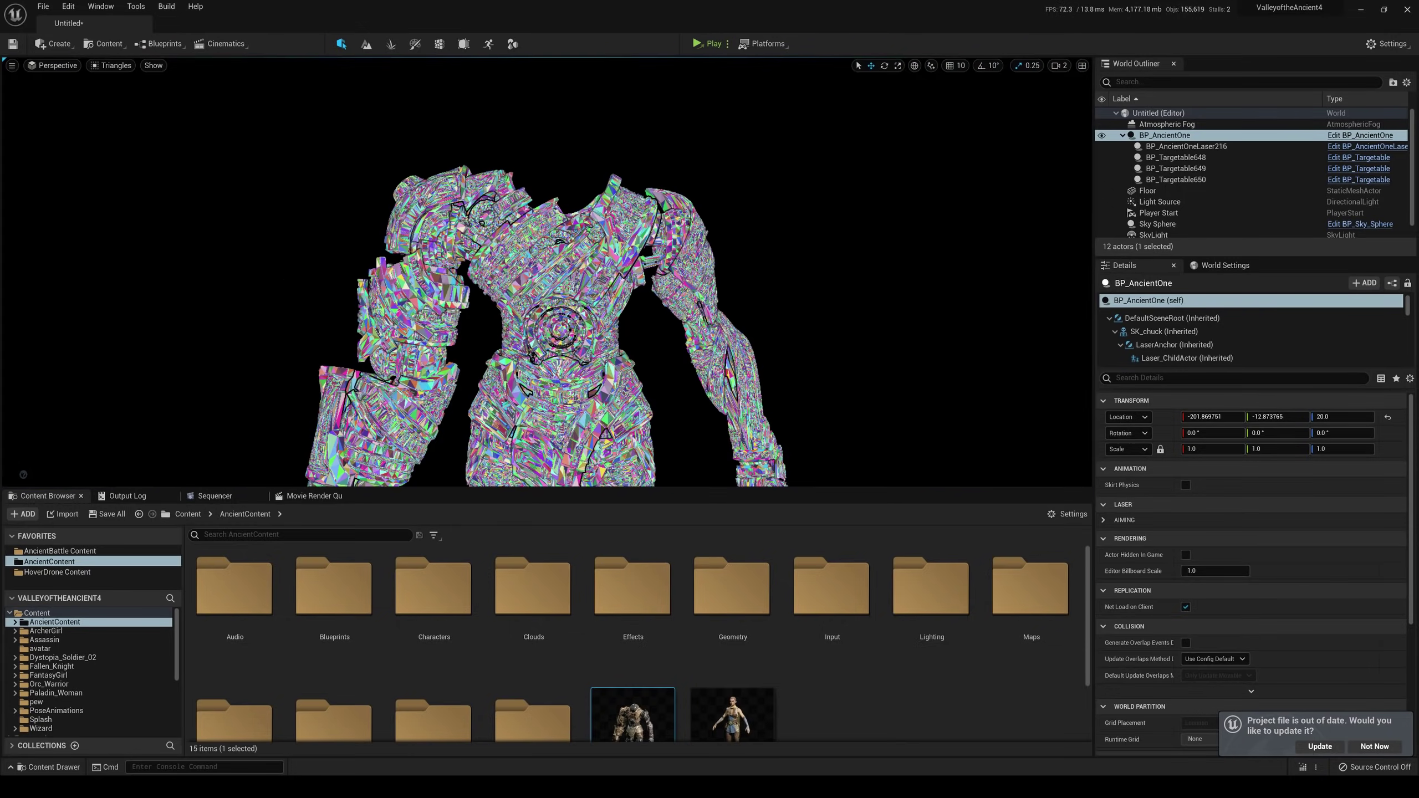
pyautogui.press('w')
pyautogui.moveTo(547, 273)
pyautogui.mouseDown(button='right')
pyautogui.moveTo(546, 246)
pyautogui.moveTo(528, 241)
pyautogui.moveTo(551, 207)
pyautogui.moveTo(545, 291)
pyautogui.mouseUp(button='right')
pyautogui.press('s')
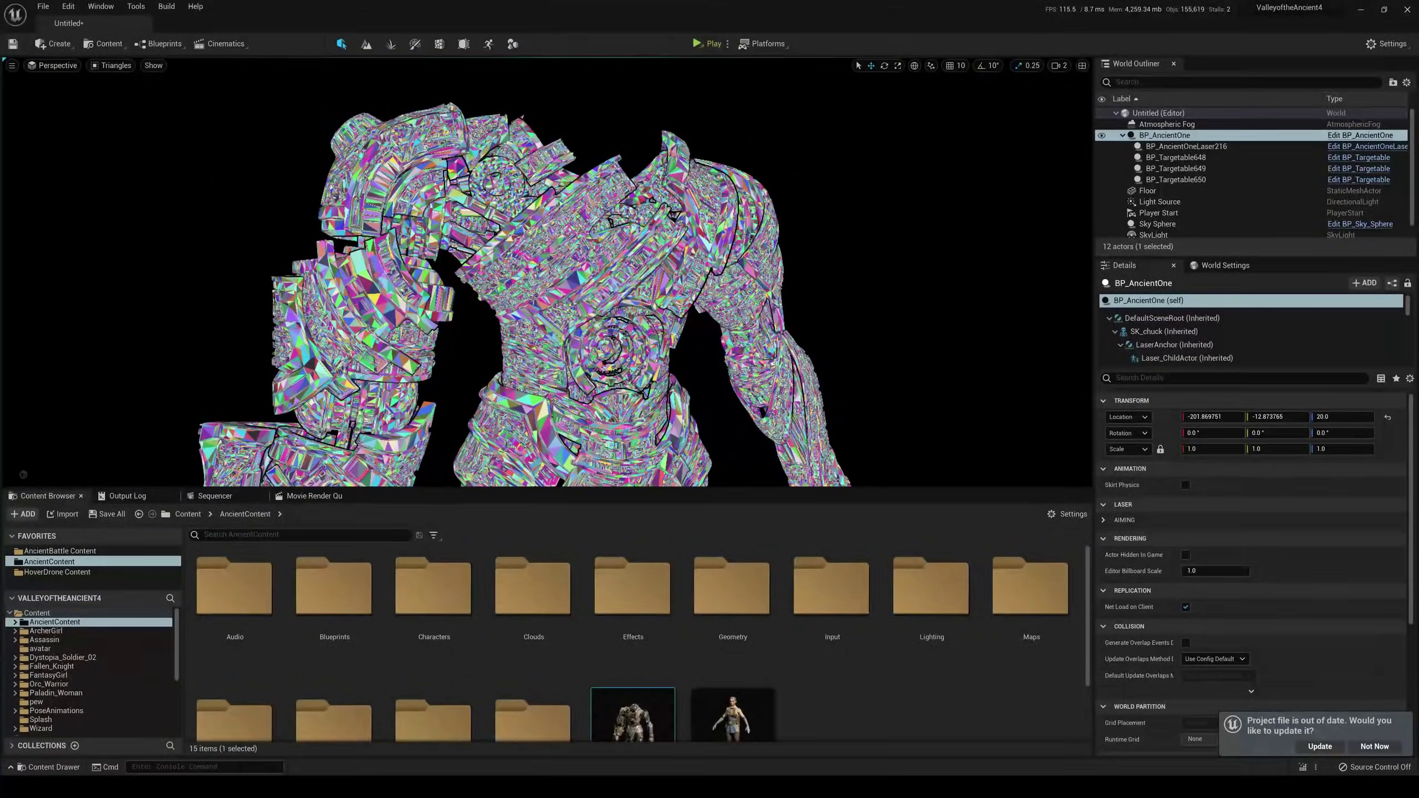
# Step: Return the viewport to Lit mode and turn Game View off, with the full robot in view
pyautogui.click(111, 65)
pyautogui.click(135, 94)
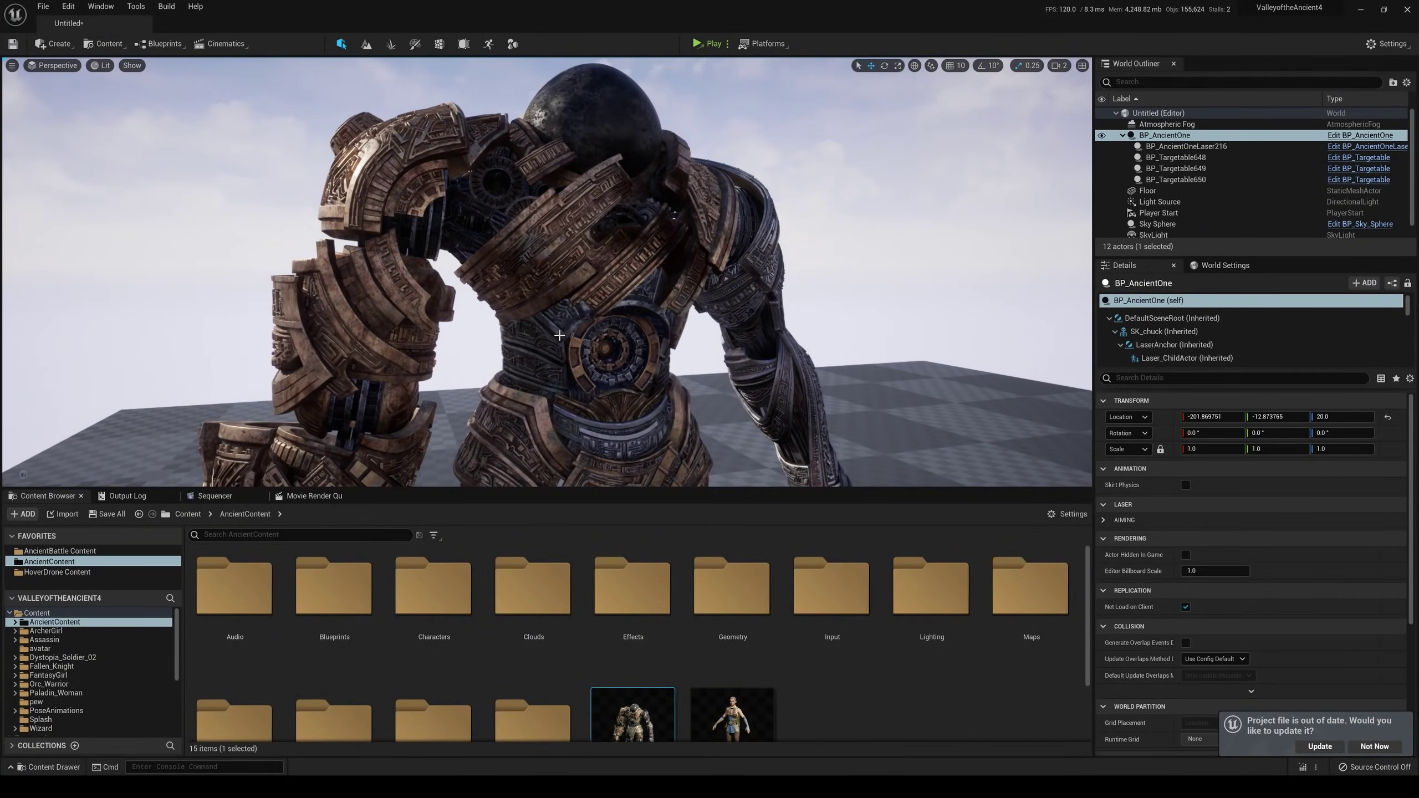
pyautogui.press('g')
pyautogui.press('s')
pyautogui.moveTo(415, 458); pyautogui.dragTo(377, 497, button='right')
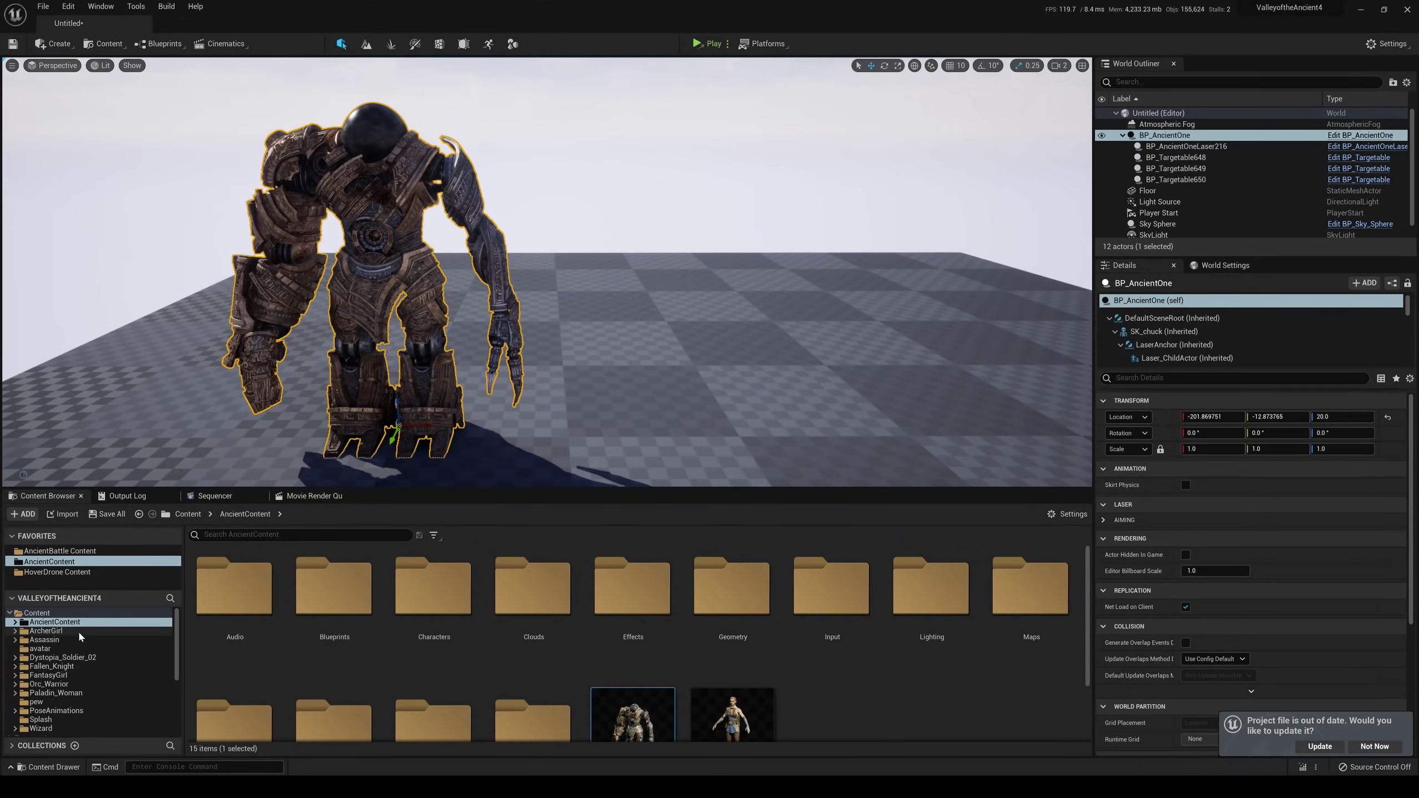
# Step: Place the SK_AncientOne_Processed skeletal mesh from AncientBattle Content's Characters/AncientOne/Meshes folder beside the BP_AncientOne robot in the level
pyautogui.click(81, 553)
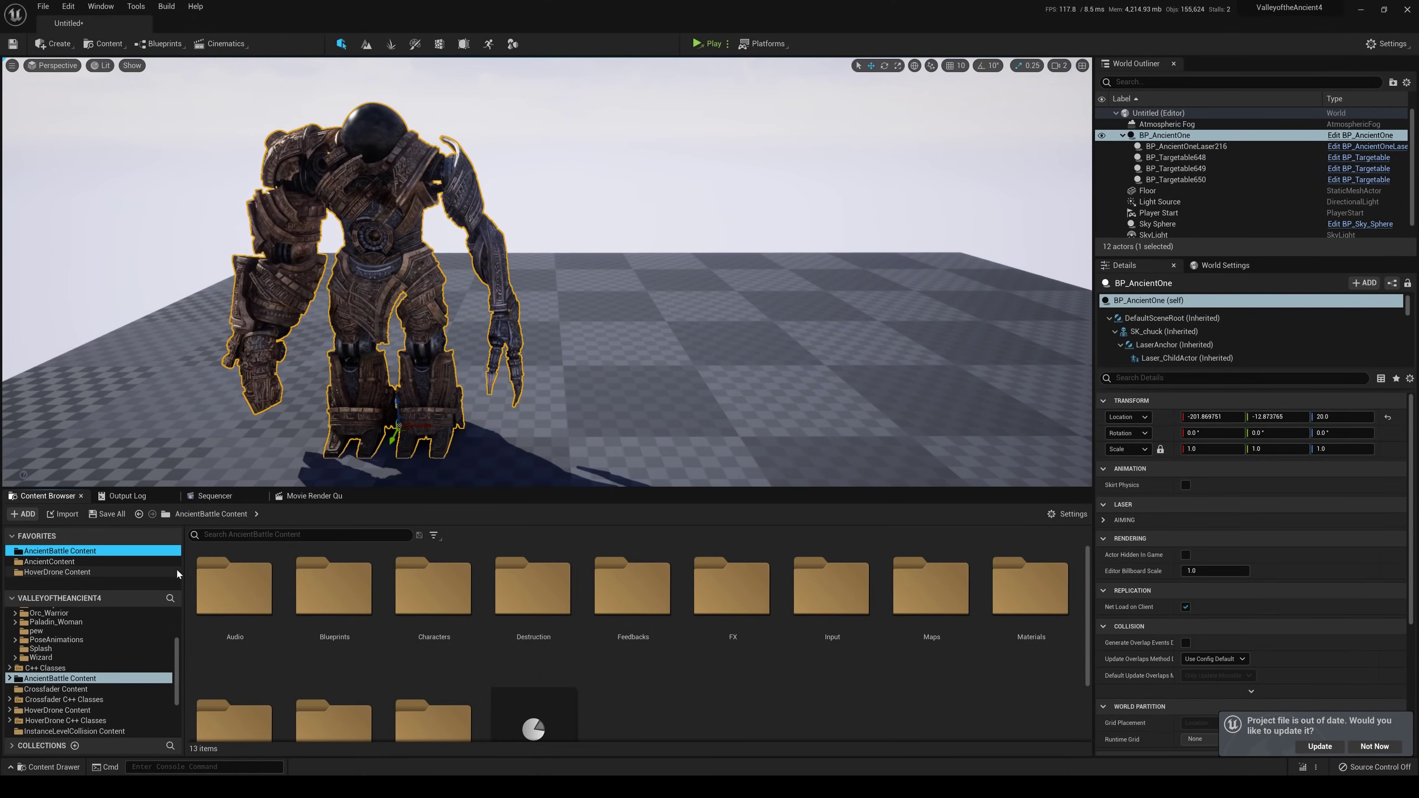
pyautogui.scroll(-1, 391, 631)
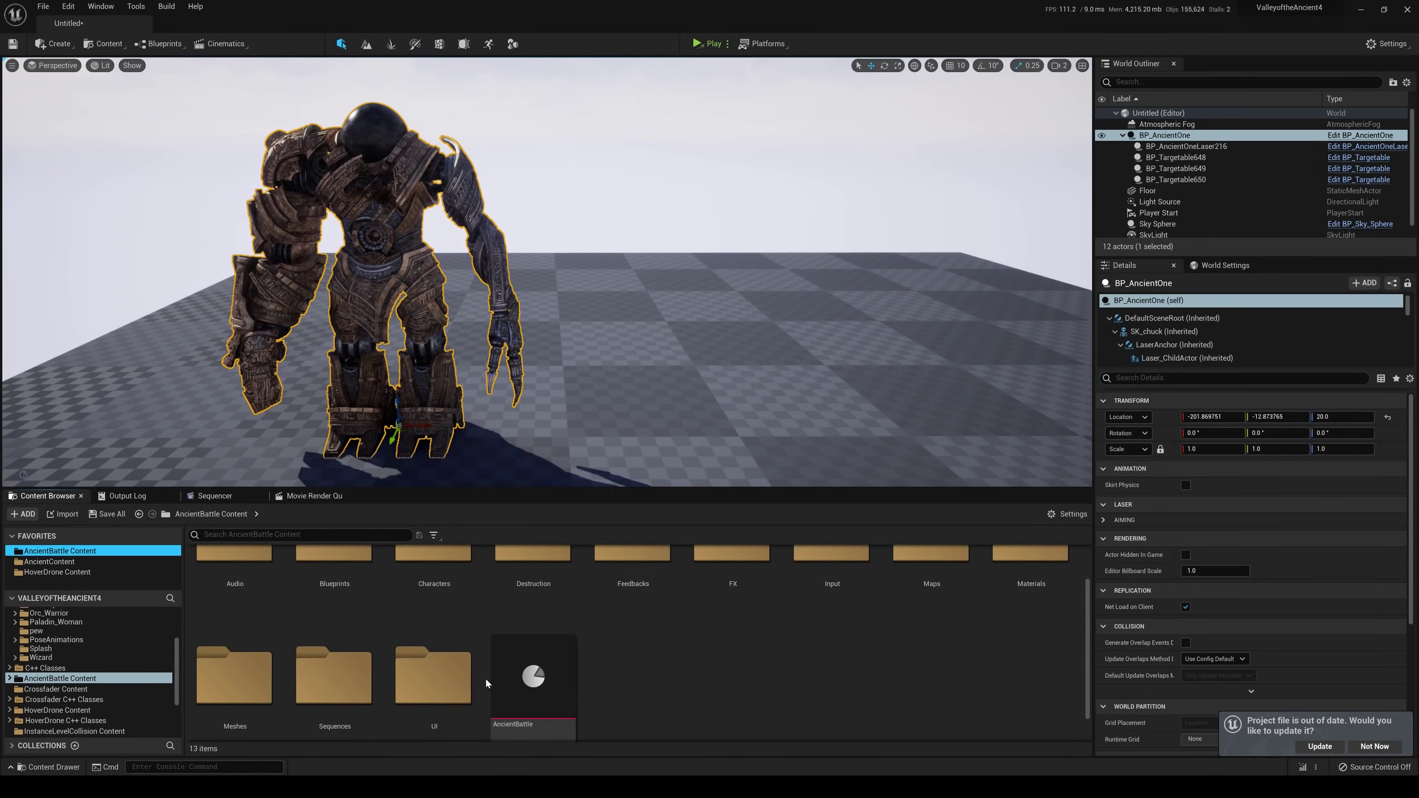
pyautogui.doubleClick(420, 590)
pyautogui.doubleClick(237, 613)
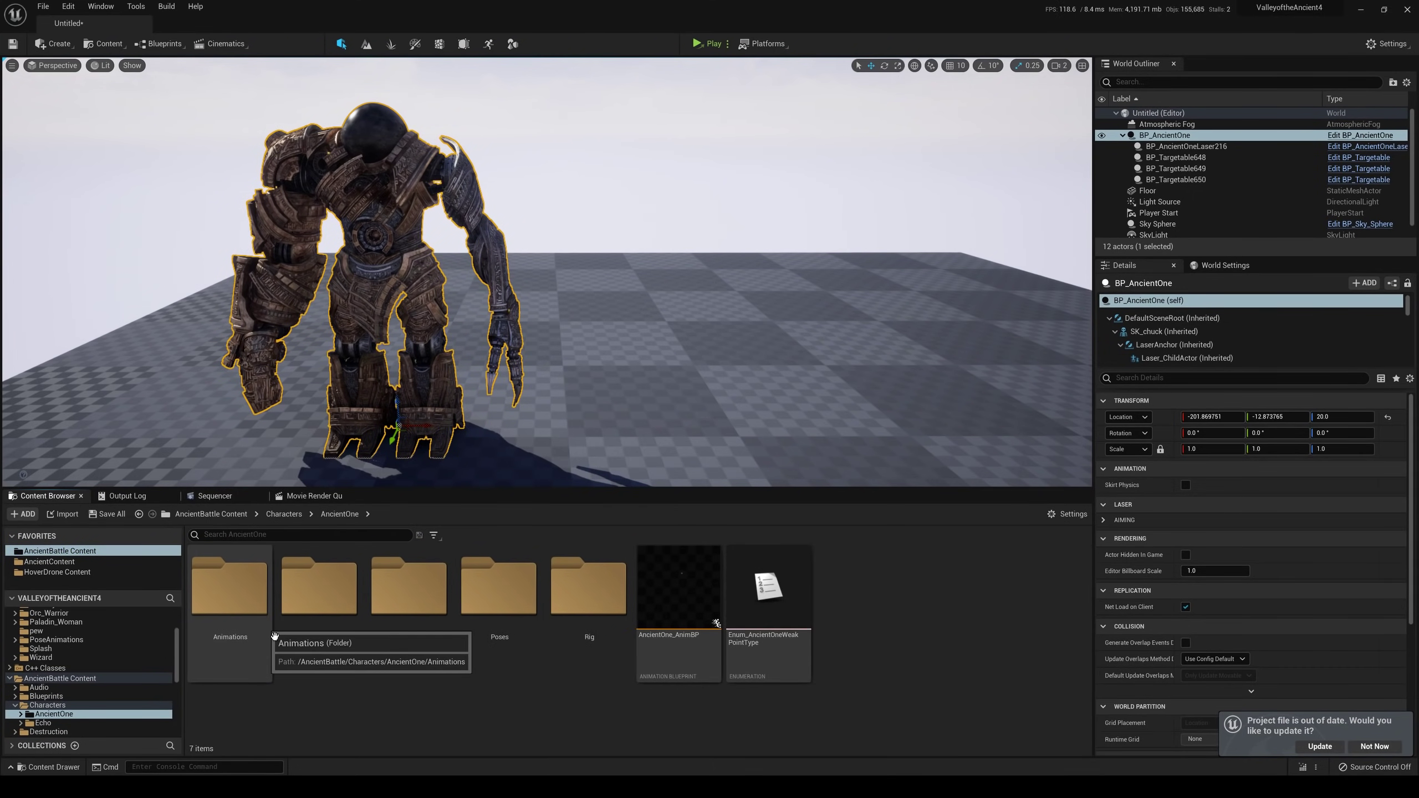
pyautogui.doubleClick(439, 620)
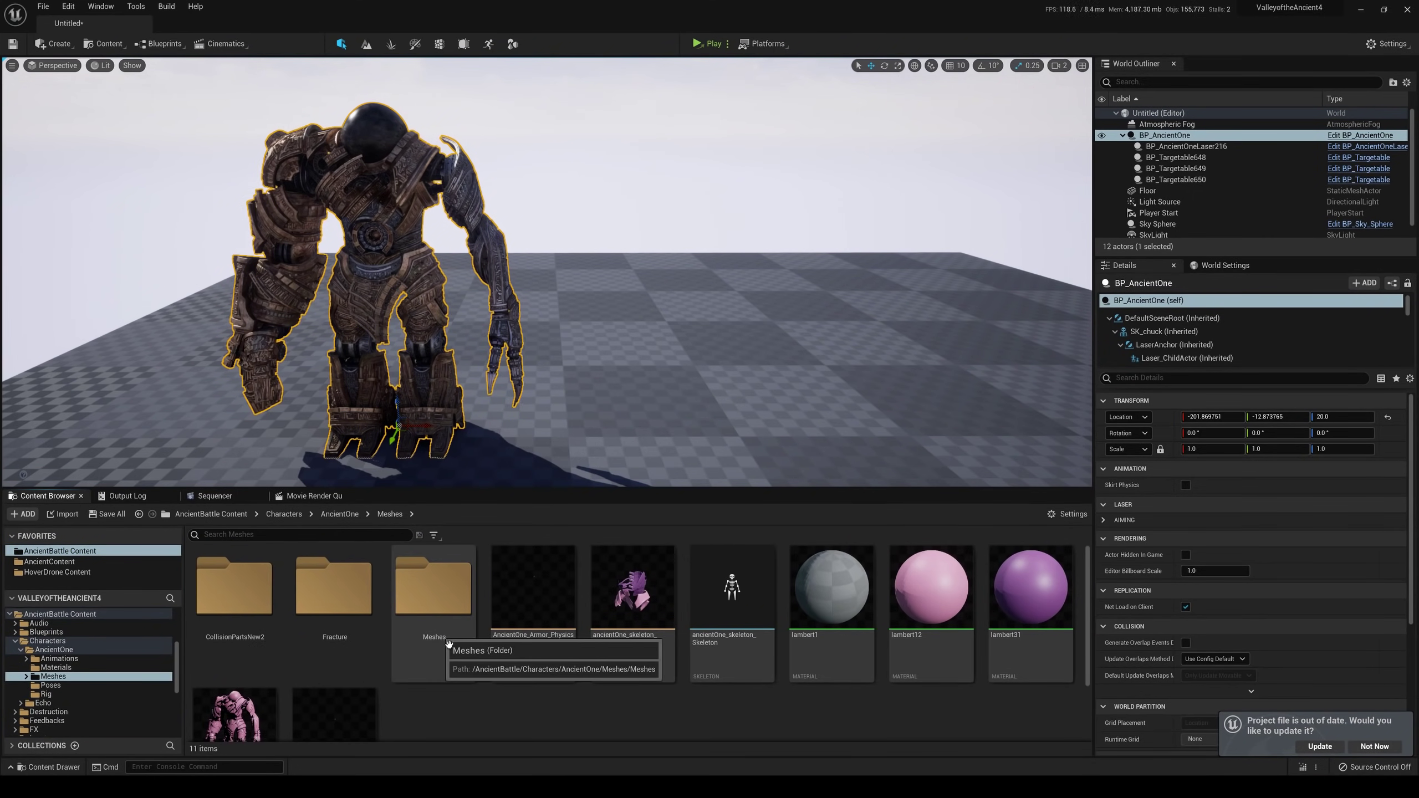
pyautogui.scroll(-3, 439, 635)
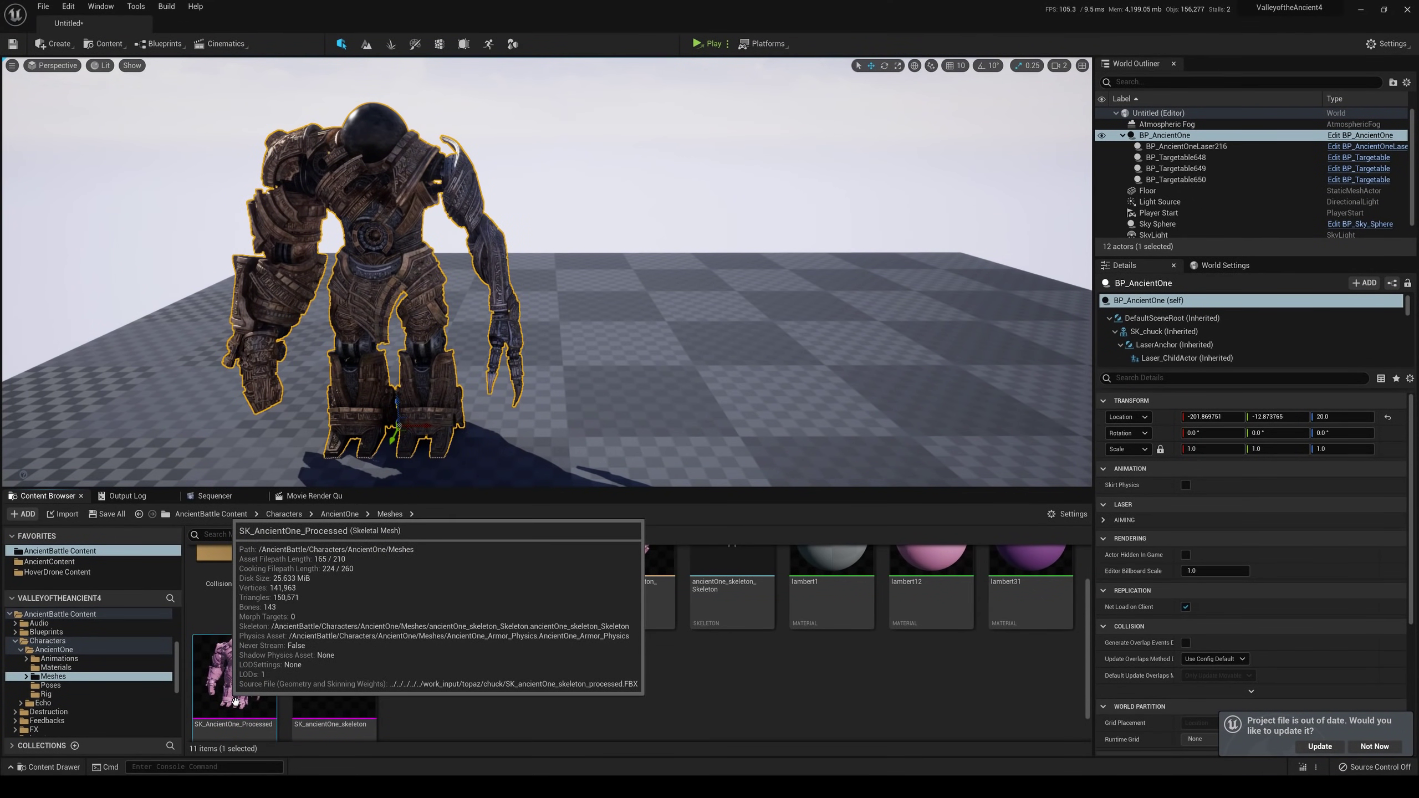
pyautogui.moveTo(235, 701); pyautogui.dragTo(675, 439)
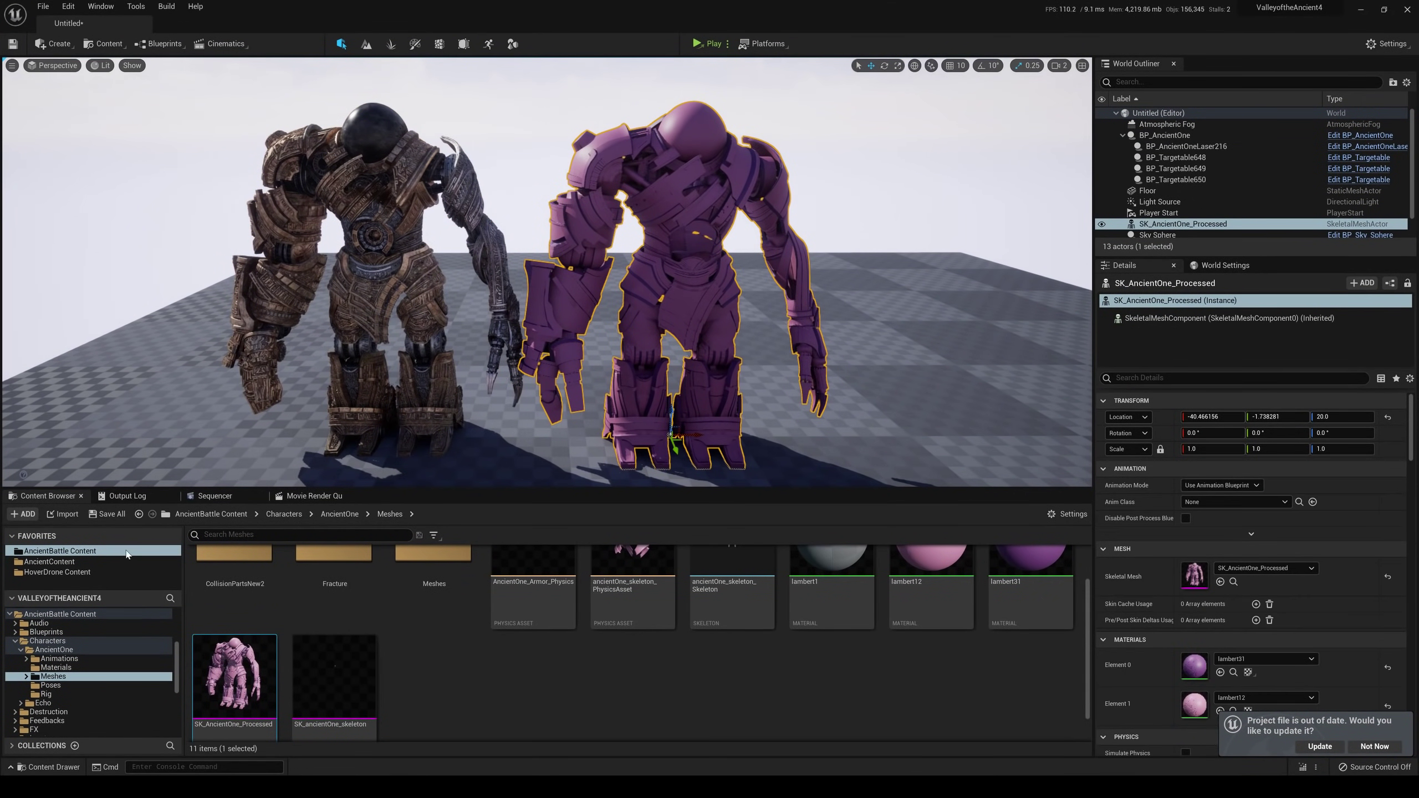
# Step: Open the placed BP_AncientOne actor's blueprint and show its model close up in the blueprint viewport
pyautogui.click(50, 561)
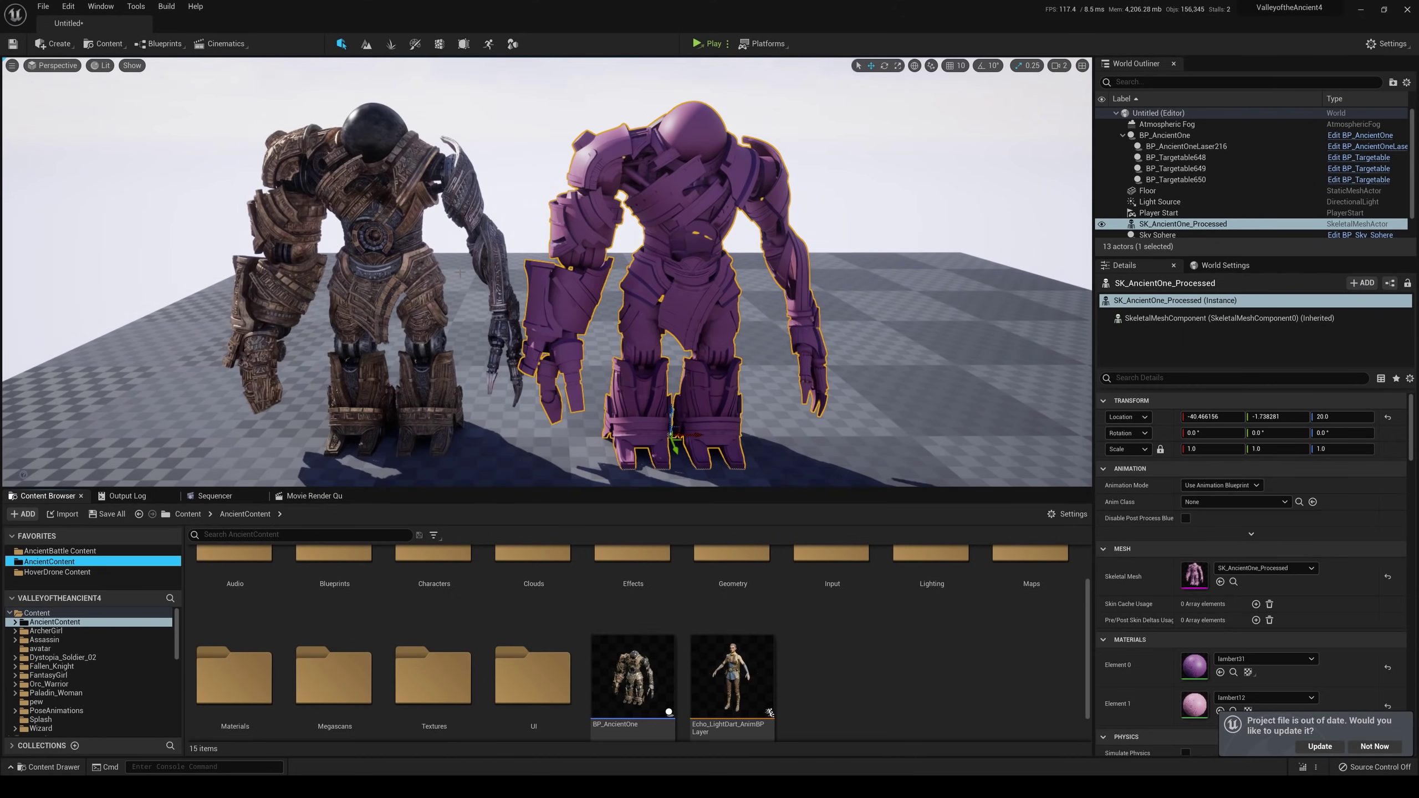
pyautogui.click(435, 274)
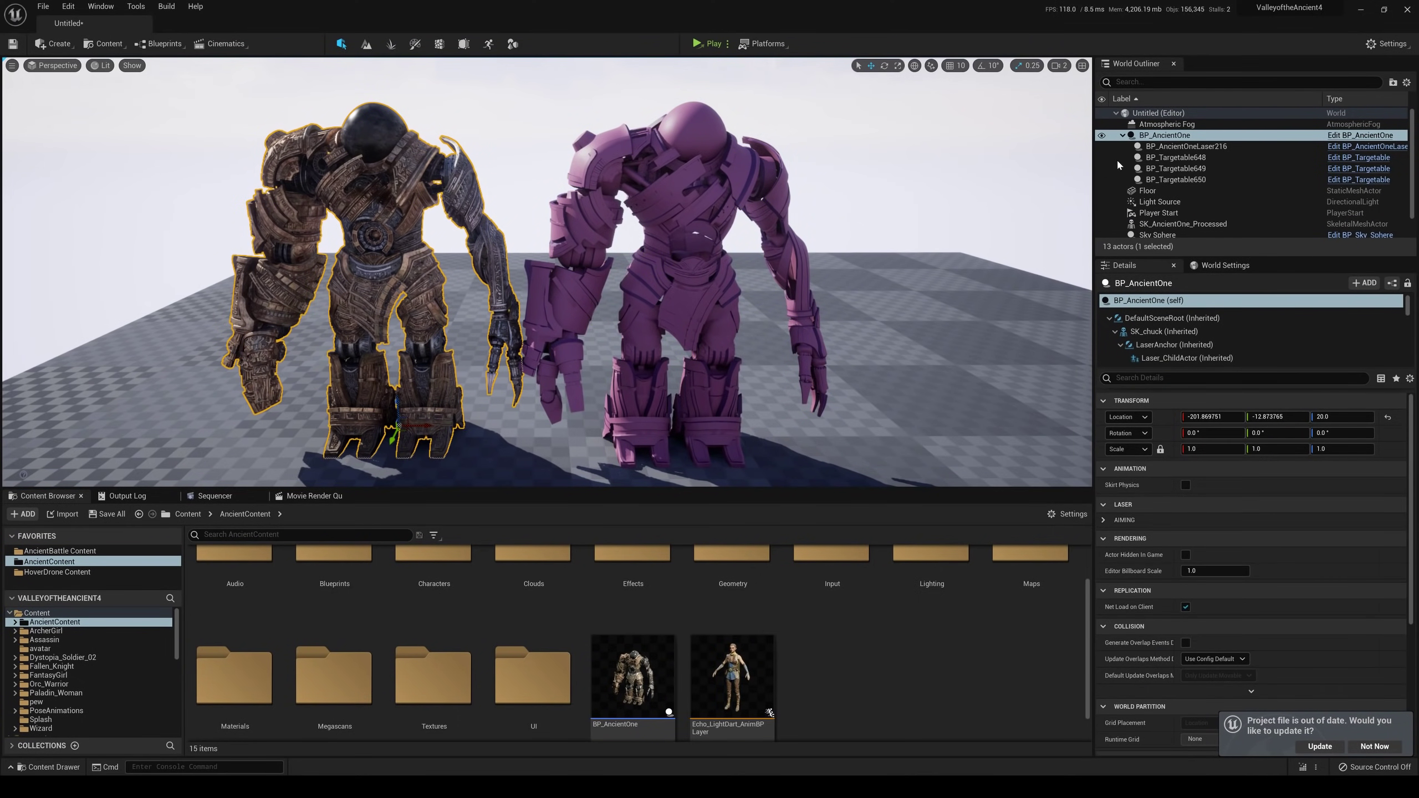
pyautogui.click(1361, 137)
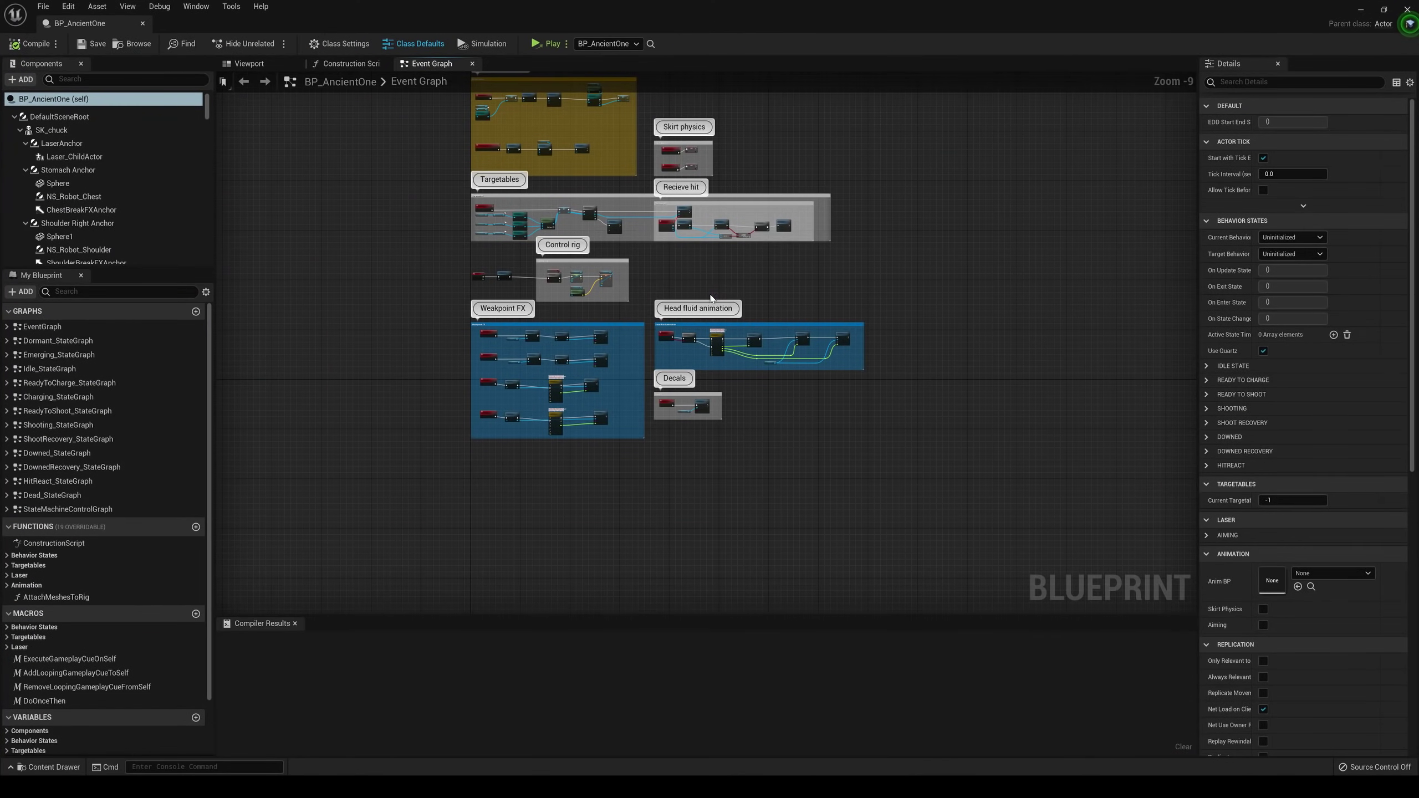
pyautogui.click(249, 63)
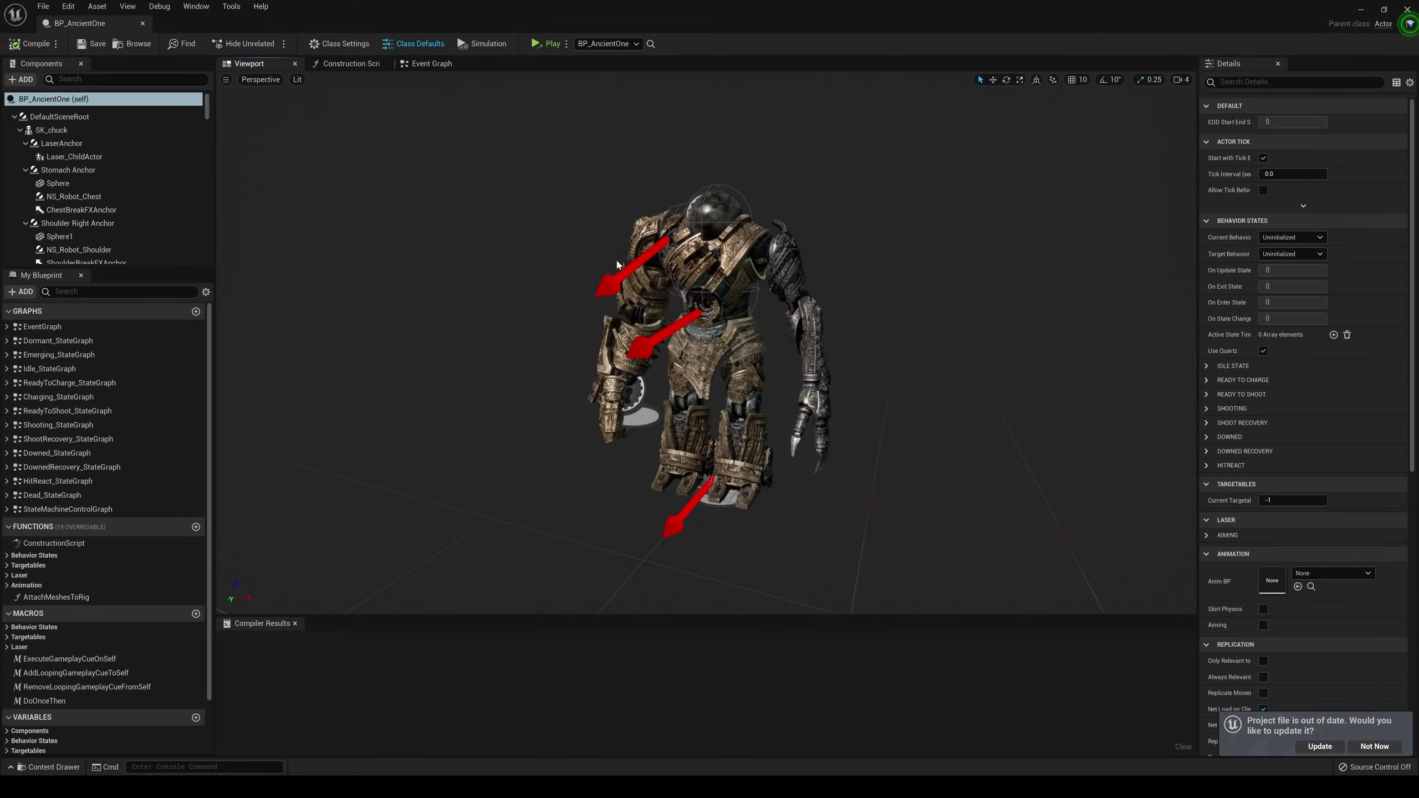
pyautogui.scroll(3, 715, 286)
pyautogui.moveTo(716, 286); pyautogui.dragTo(984, 252, button='right')
pyautogui.press('w')
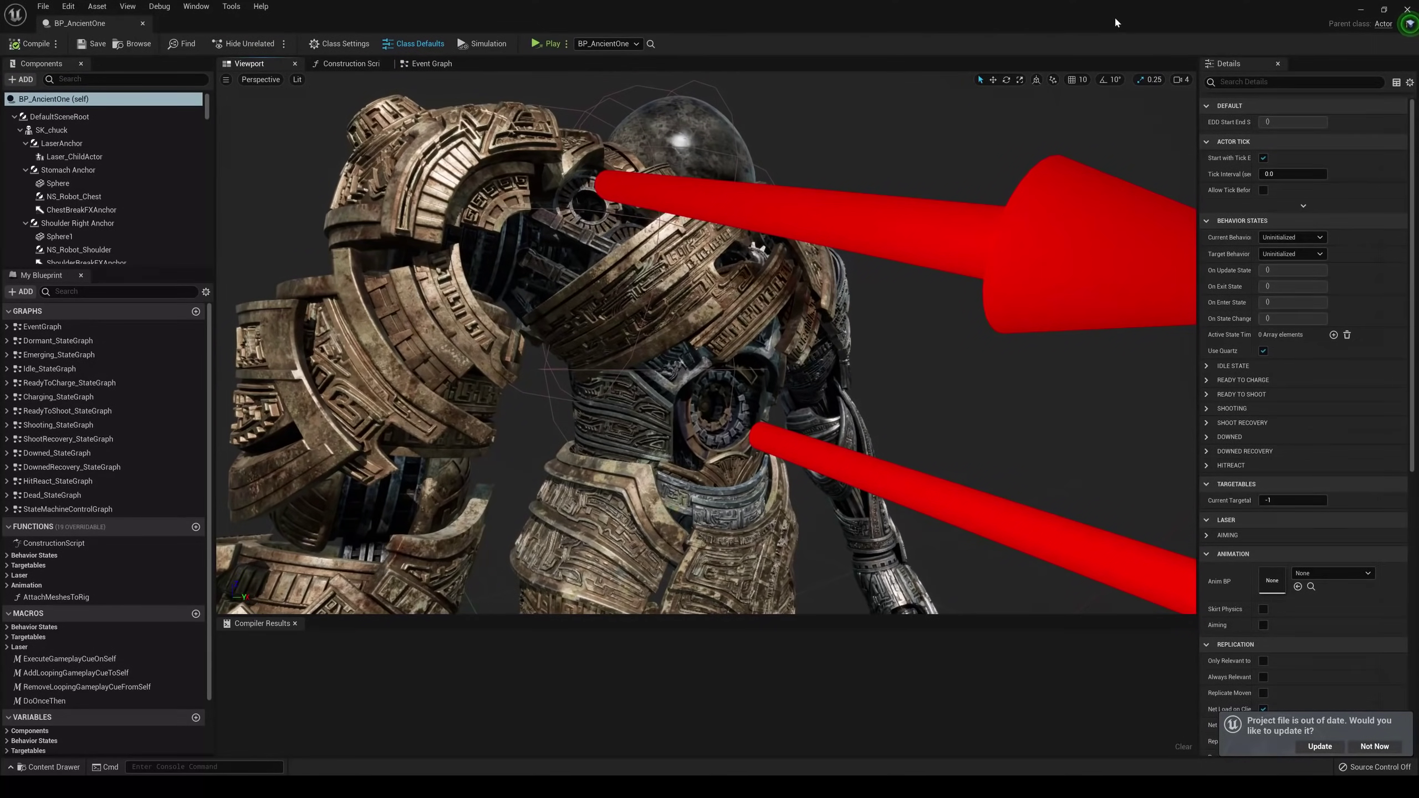
# Step: Lower the blueprint viewport's camera speed to 2 and inspect the arm armour up close
pyautogui.click(1182, 80)
pyautogui.moveTo(1213, 106); pyautogui.dragTo(1194, 106)
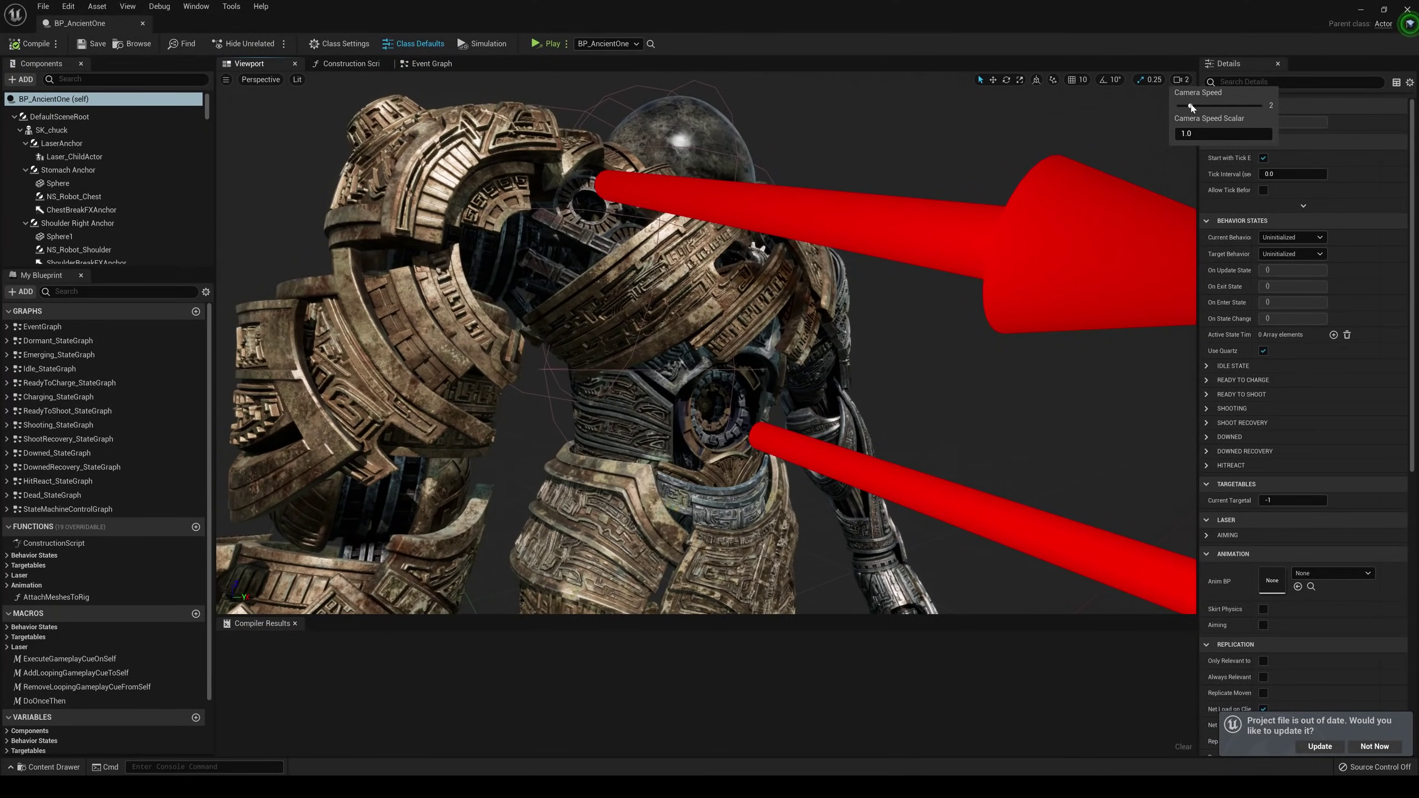
pyautogui.moveTo(854, 208); pyautogui.dragTo(812, 263, button='right')
pyautogui.press('a')
pyautogui.press('w')
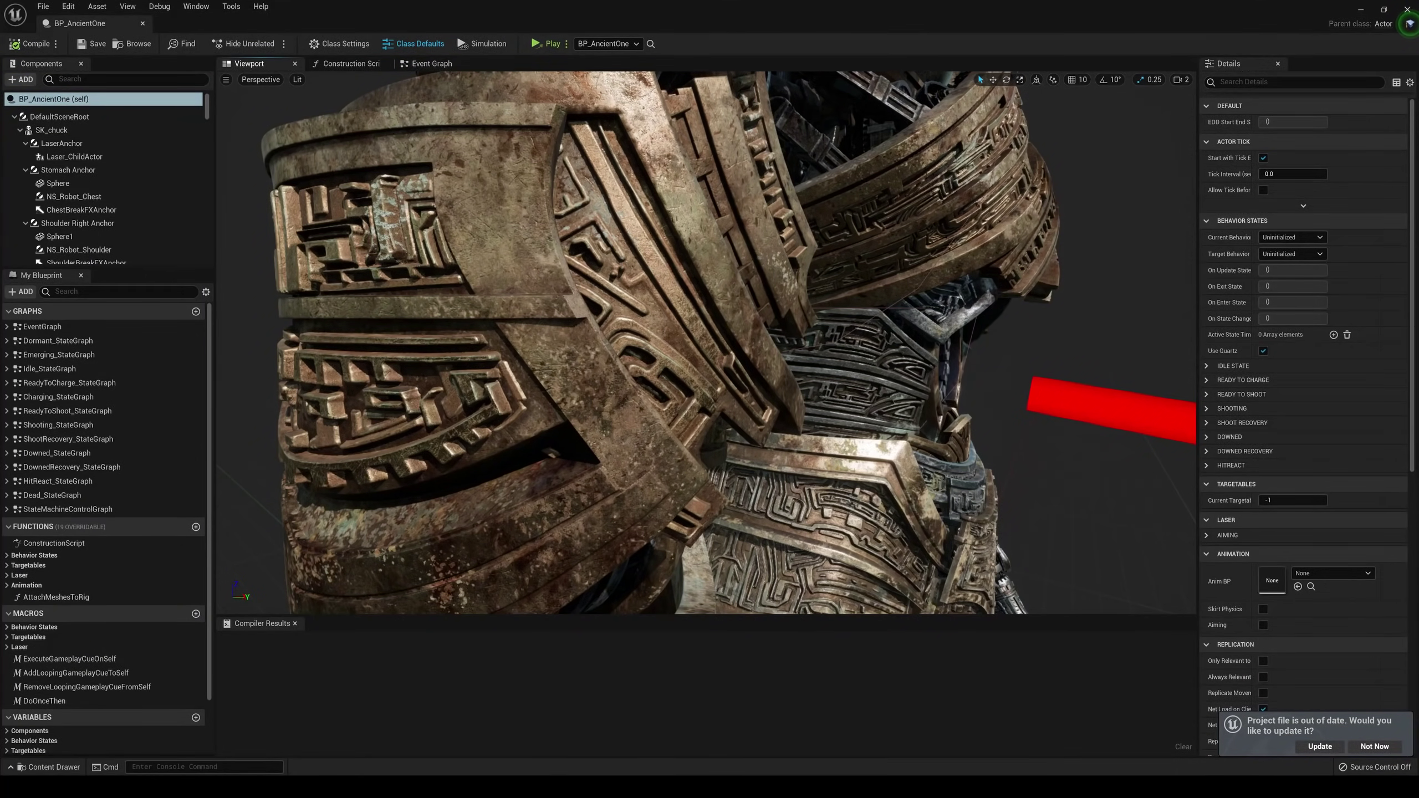
# Step: Select the robot's upper arm, lower arm and chestplate in turn to examine its separate static mesh components
pyautogui.click(656, 284)
pyautogui.press('s')
pyautogui.moveTo(656, 284); pyautogui.dragTo(655, 284, button='right')
pyautogui.press('d')
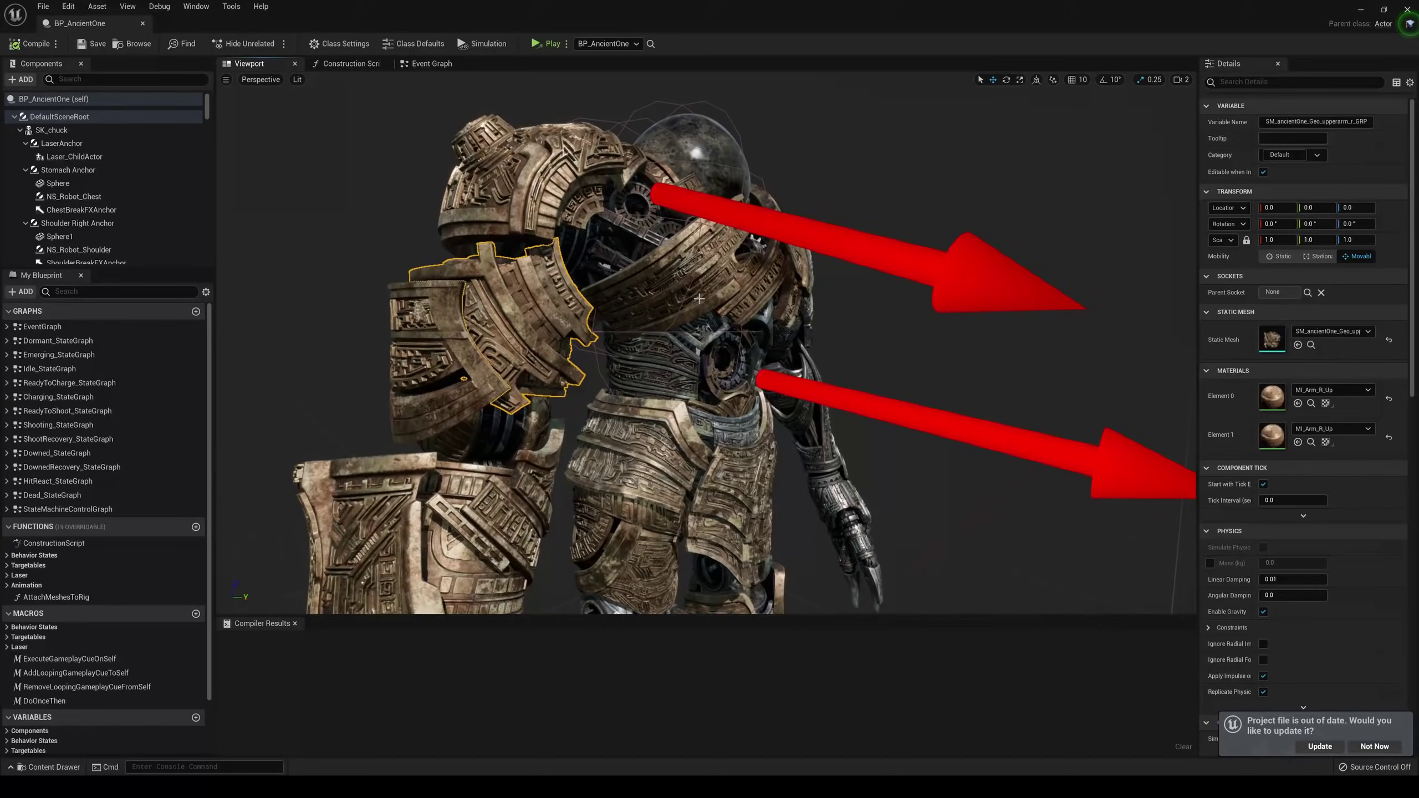
pyautogui.click(702, 294)
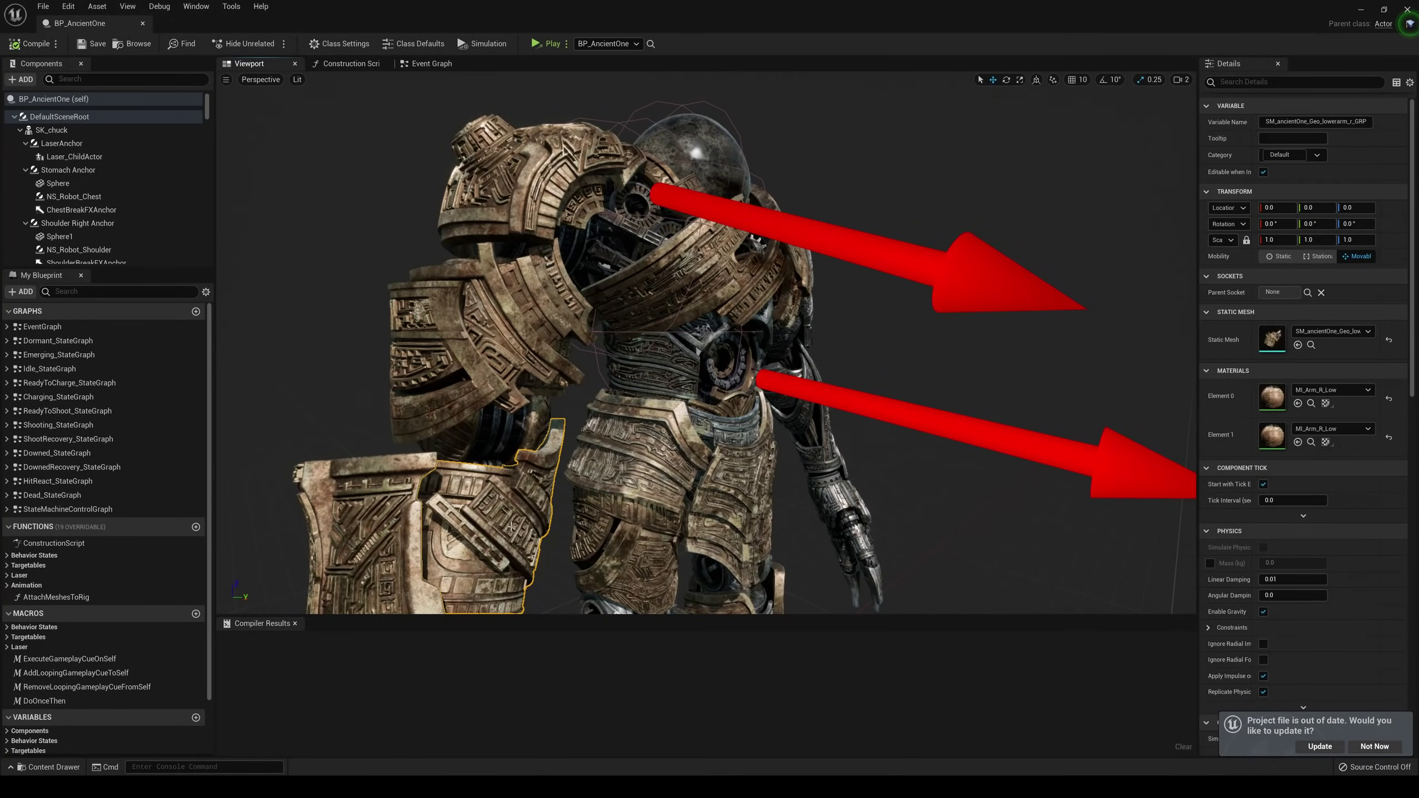
pyautogui.click(651, 349)
pyautogui.click(707, 302)
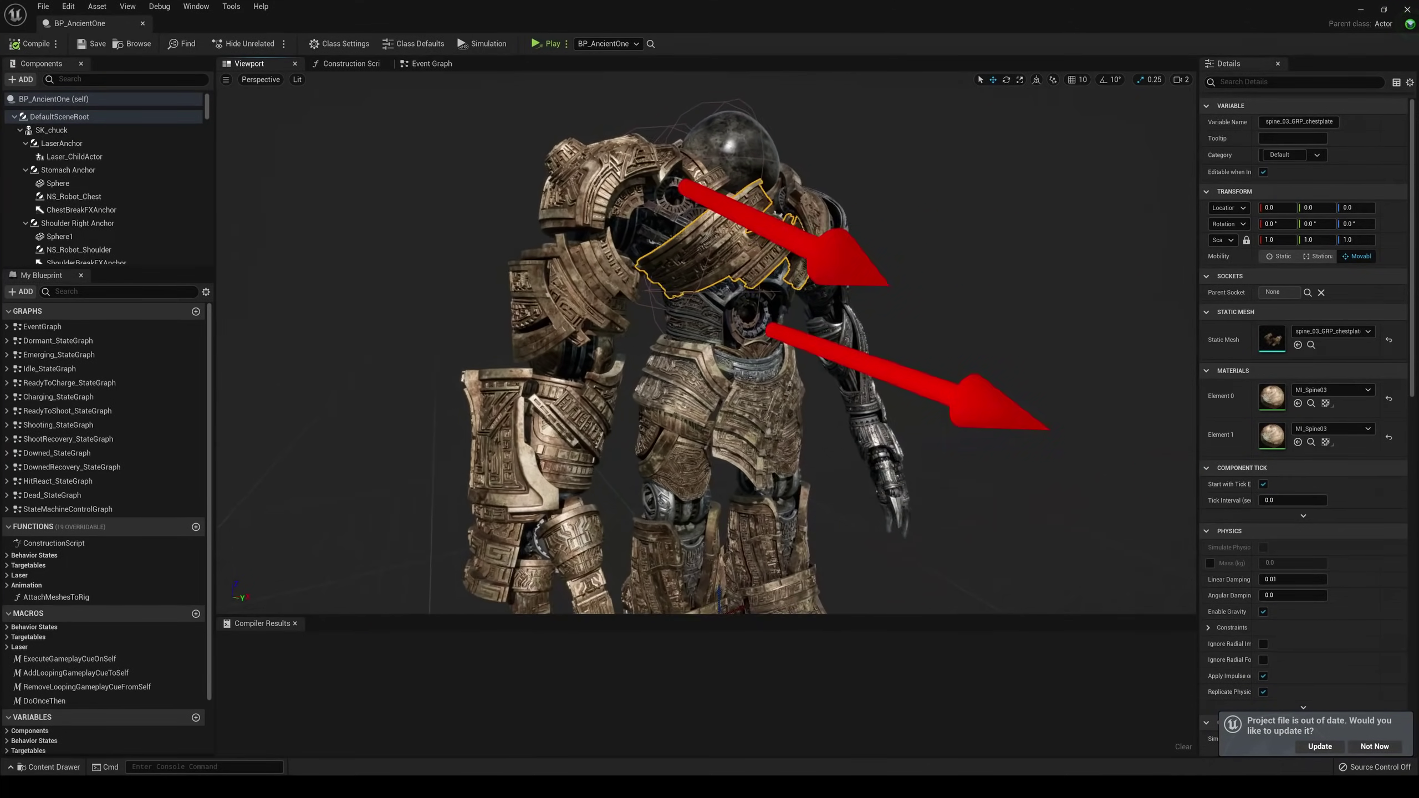
# Step: Examine the robot's whole body and the stomach gear area up close in the blueprint viewport
pyautogui.moveTo(707, 343); pyautogui.dragTo(765, 381, button='right')
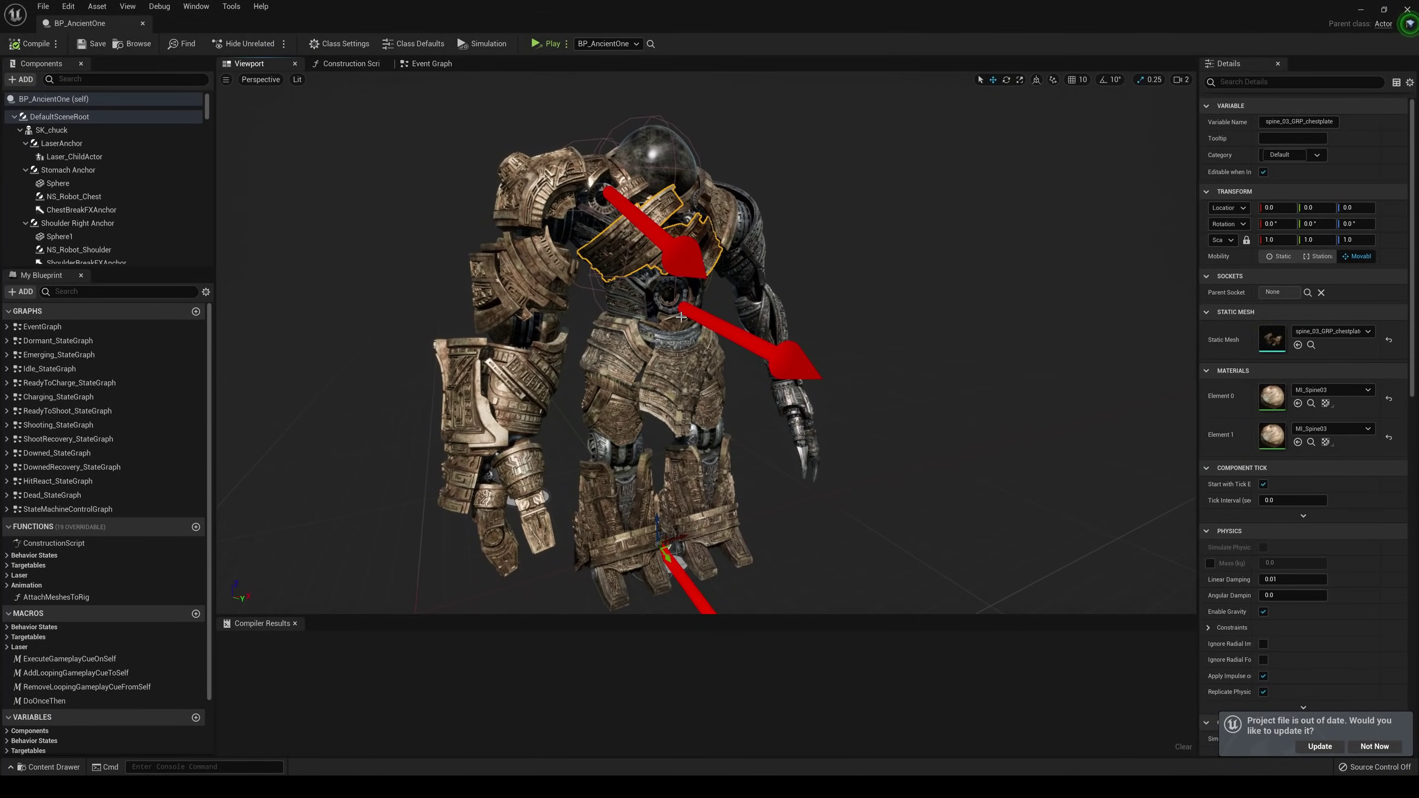
pyautogui.moveTo(706, 343); pyautogui.dragTo(643, 347, button='right')
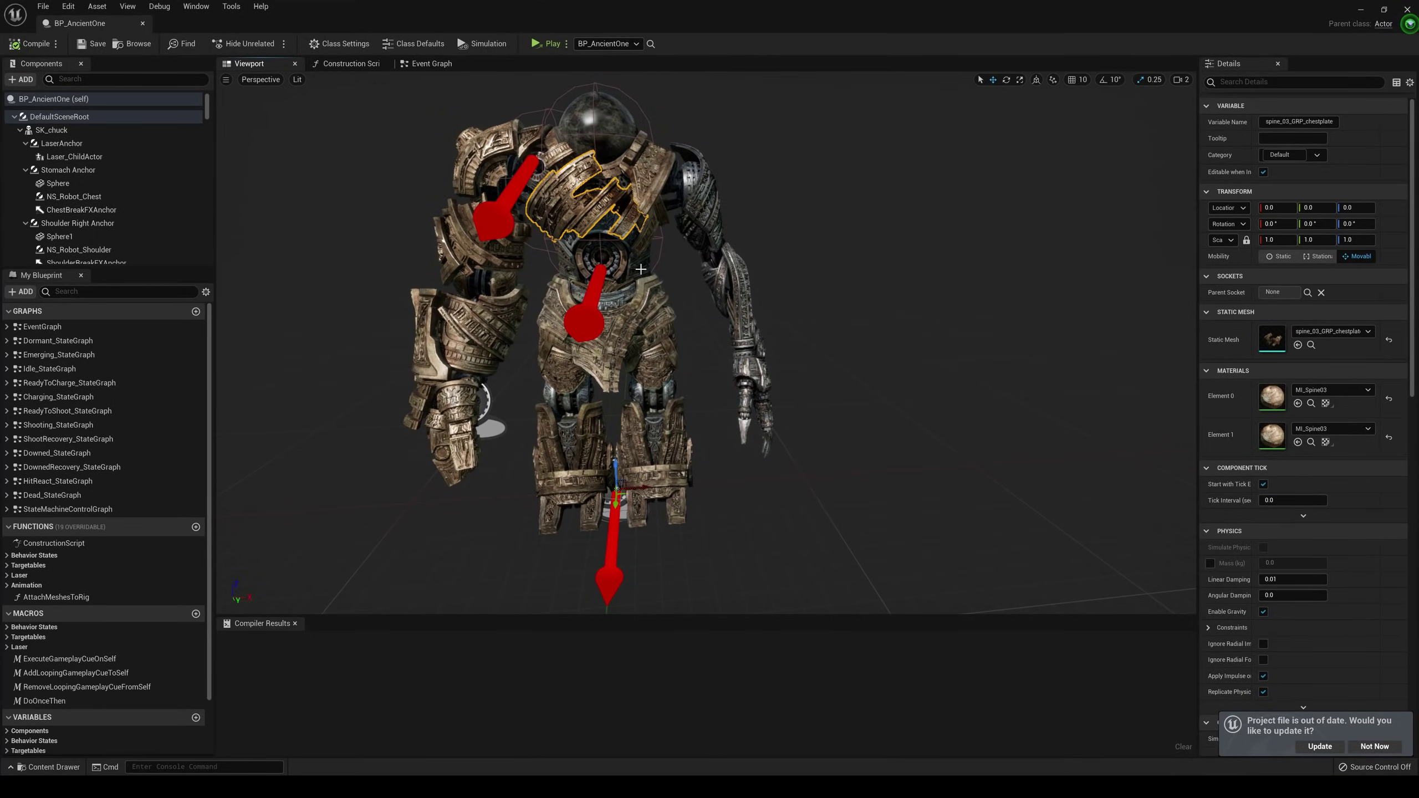
pyautogui.press('w')
pyautogui.moveTo(641, 268); pyautogui.dragTo(542, 260, button='right')
pyautogui.press('w')
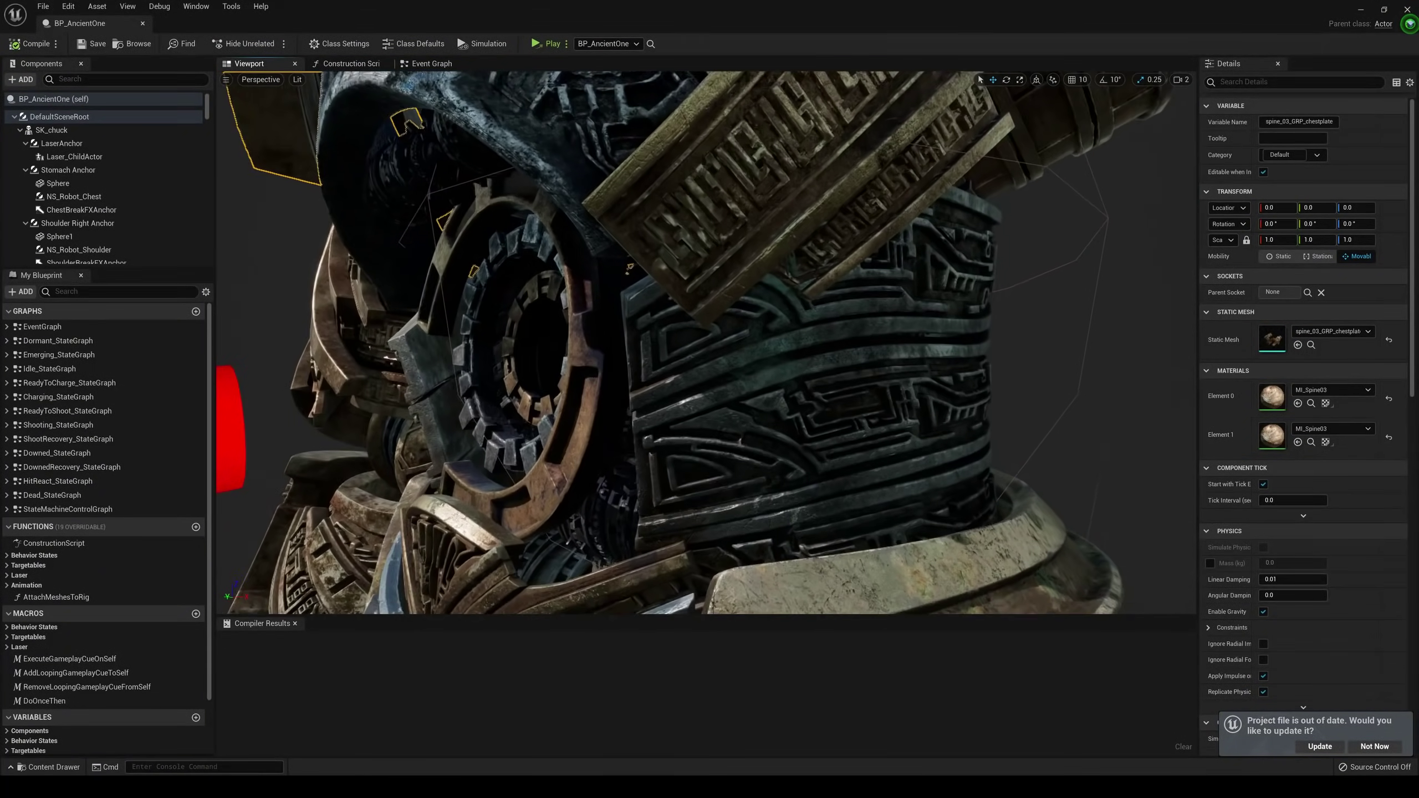
pyautogui.moveTo(587, 120); pyautogui.dragTo(570, 89)
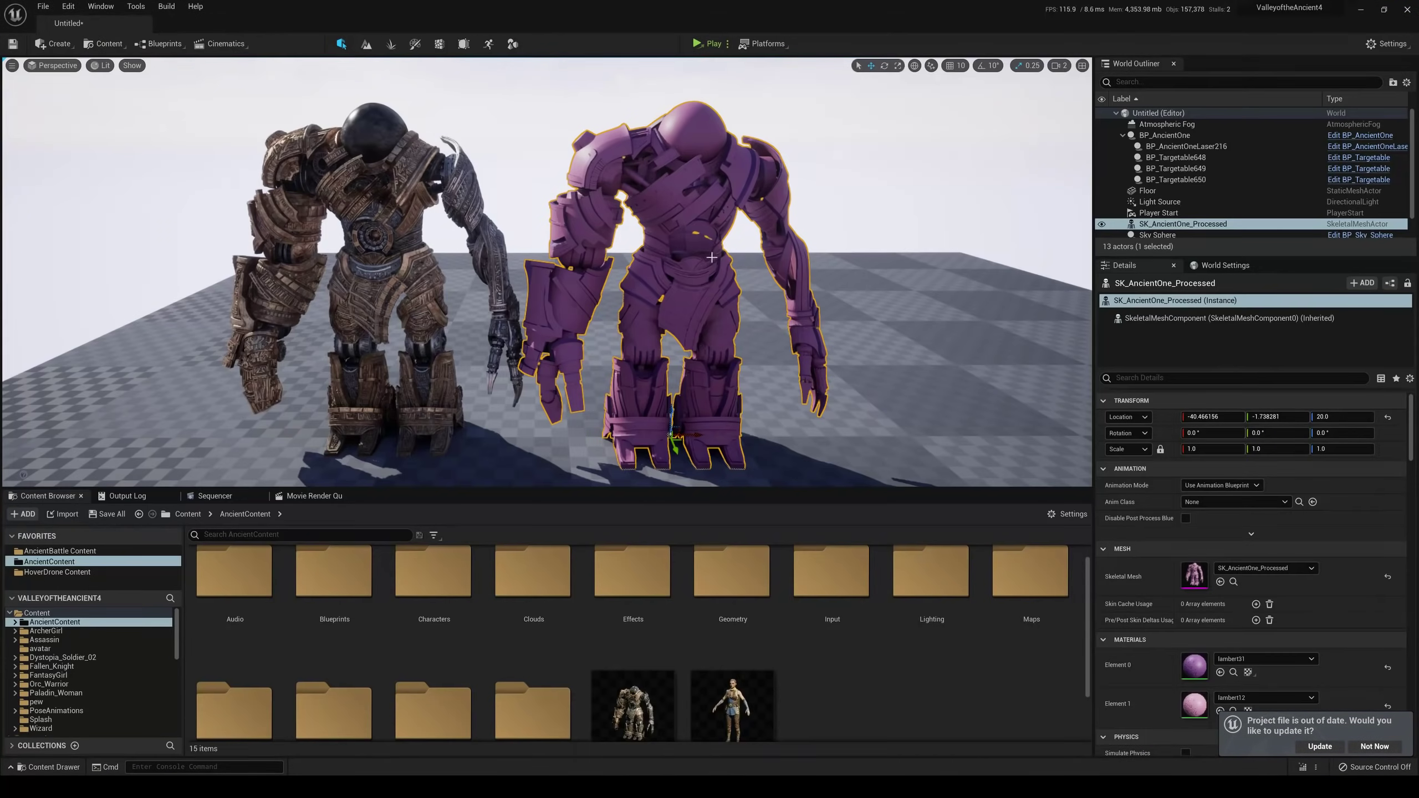
# Step: Reopen the BP_AncientOne blueprint from the level and look through its list of mesh components
pyautogui.click(387, 247)
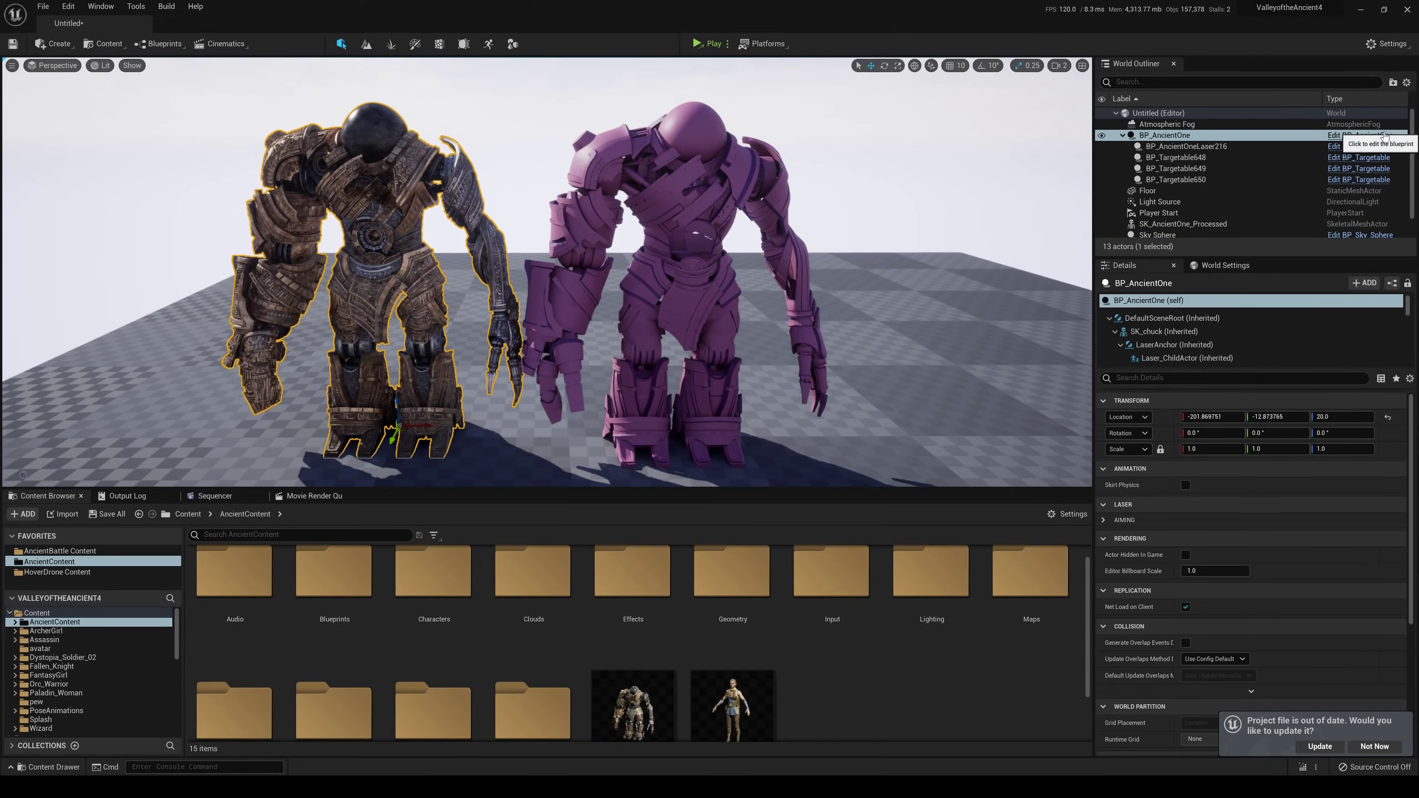
pyautogui.click(1361, 135)
pyautogui.moveTo(207, 110); pyautogui.dragTo(207, 205)
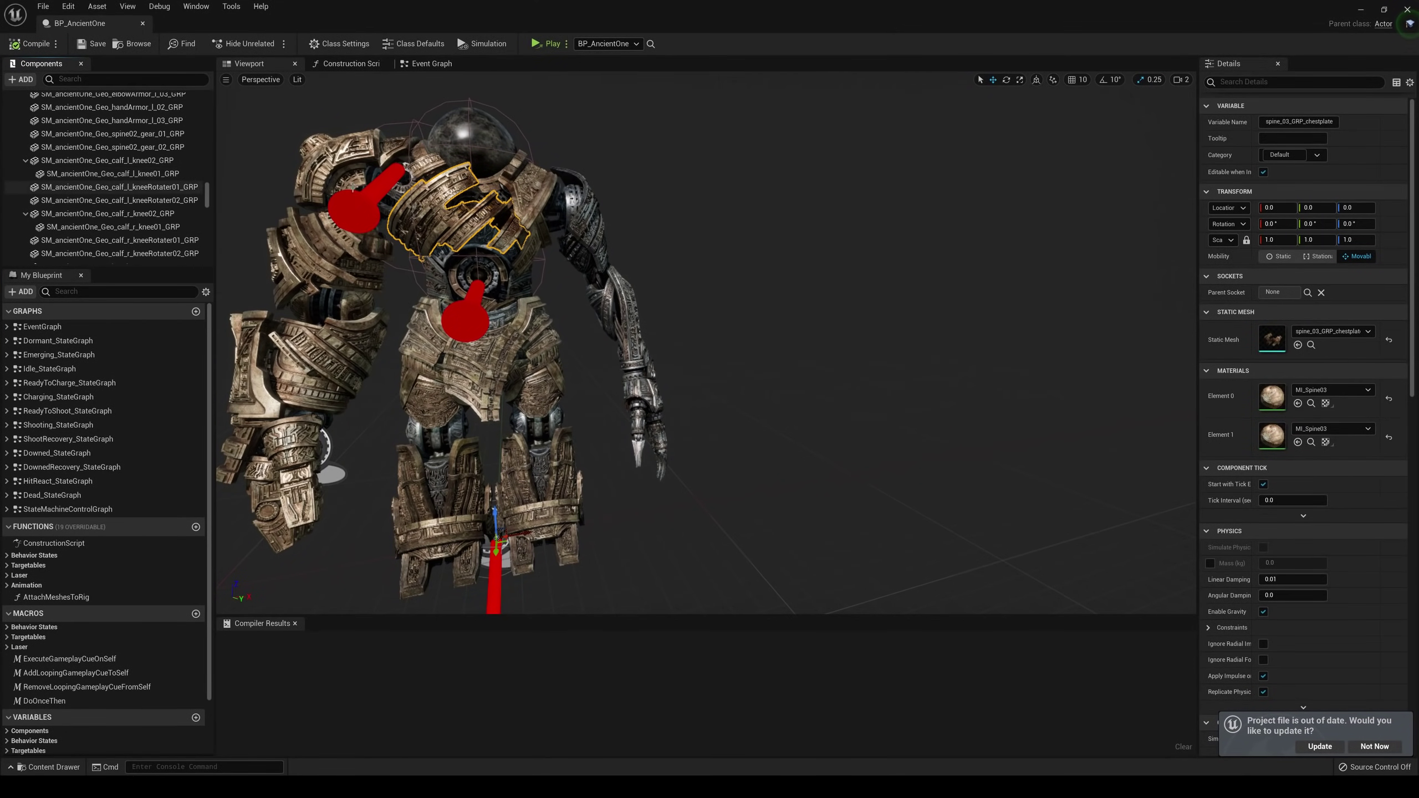
# Step: Return to the level and delete the BP_AncientOne robot from it
pyautogui.click(1359, 10)
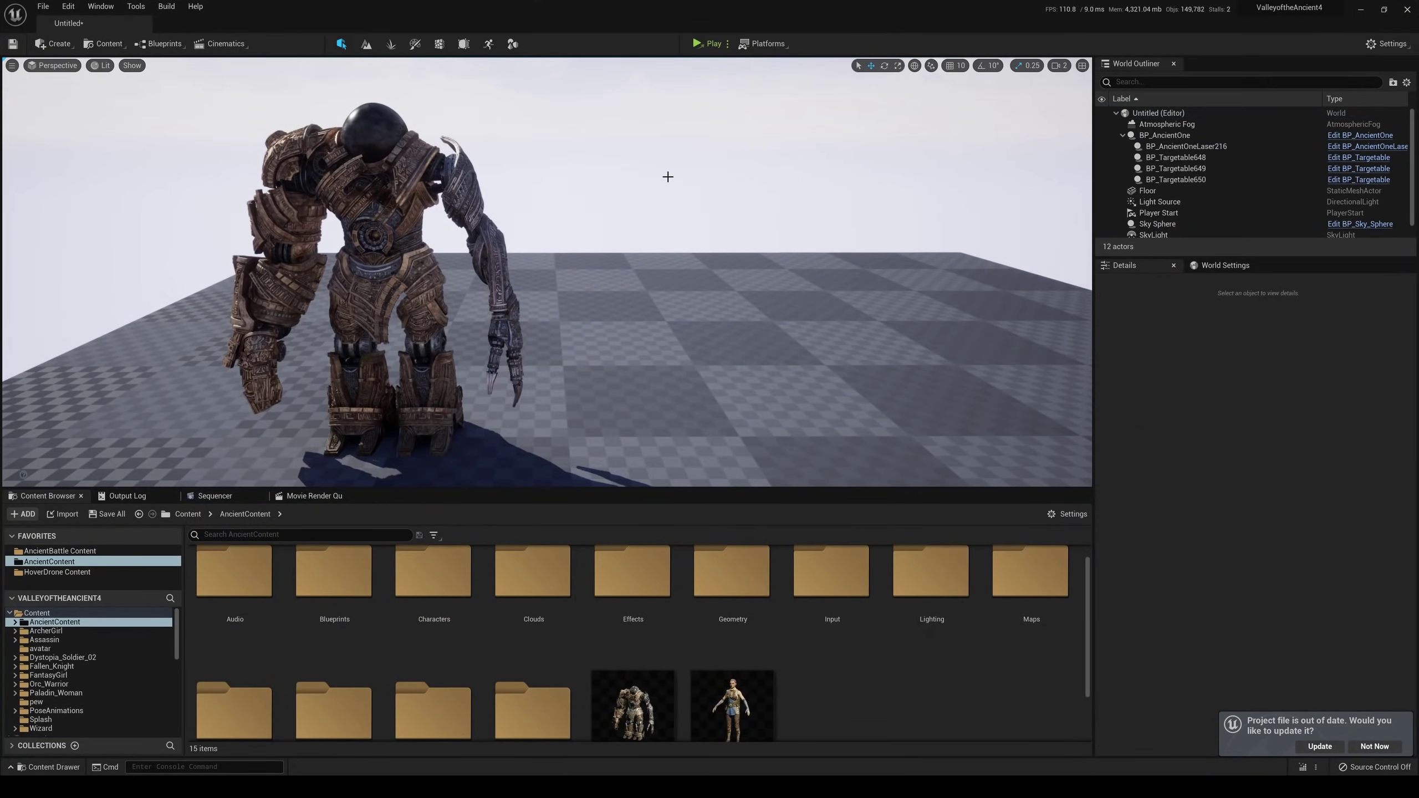
pyautogui.click(376, 269)
pyautogui.press('Delete')
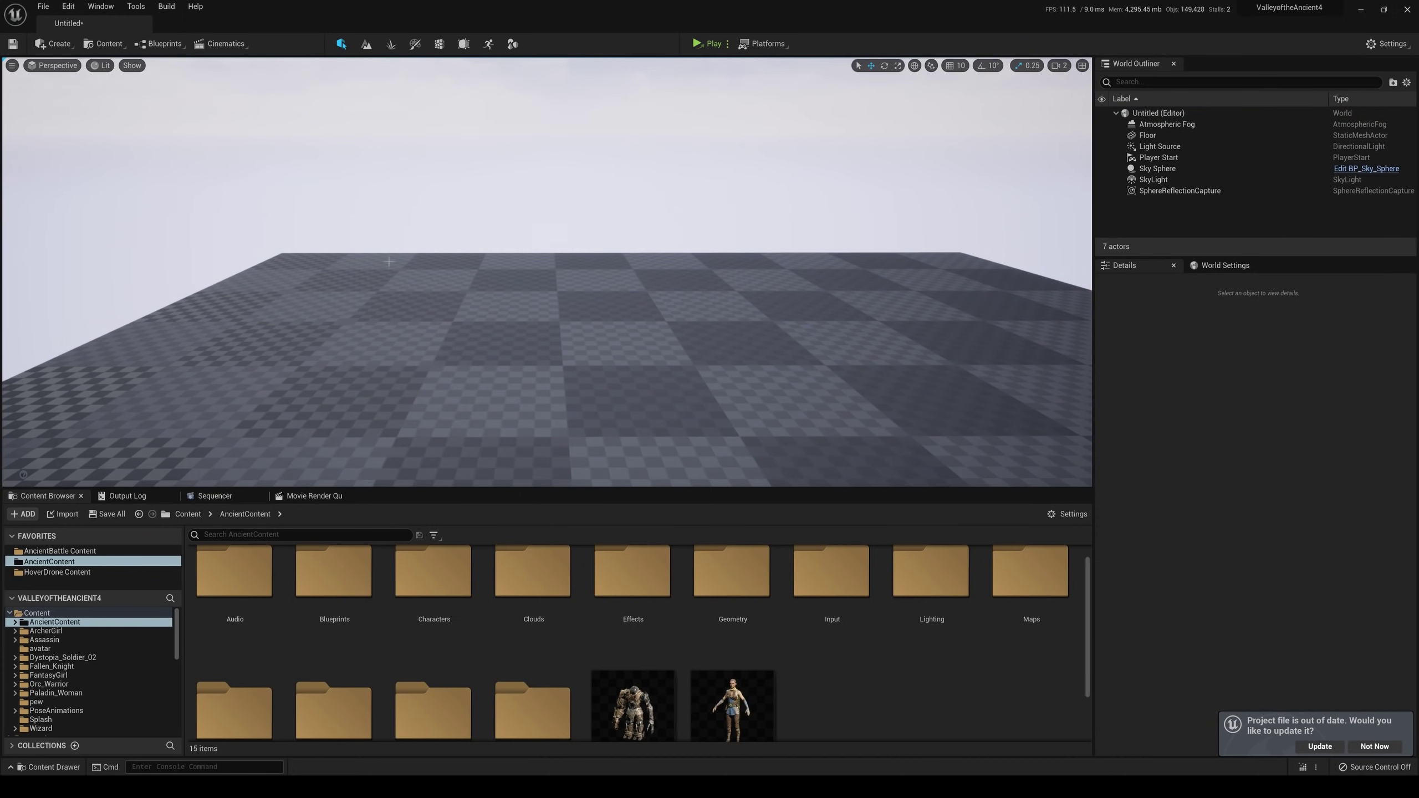
# Step: Check the primitive statistics for the triangle counts of the level without the robot
pyautogui.click(136, 6)
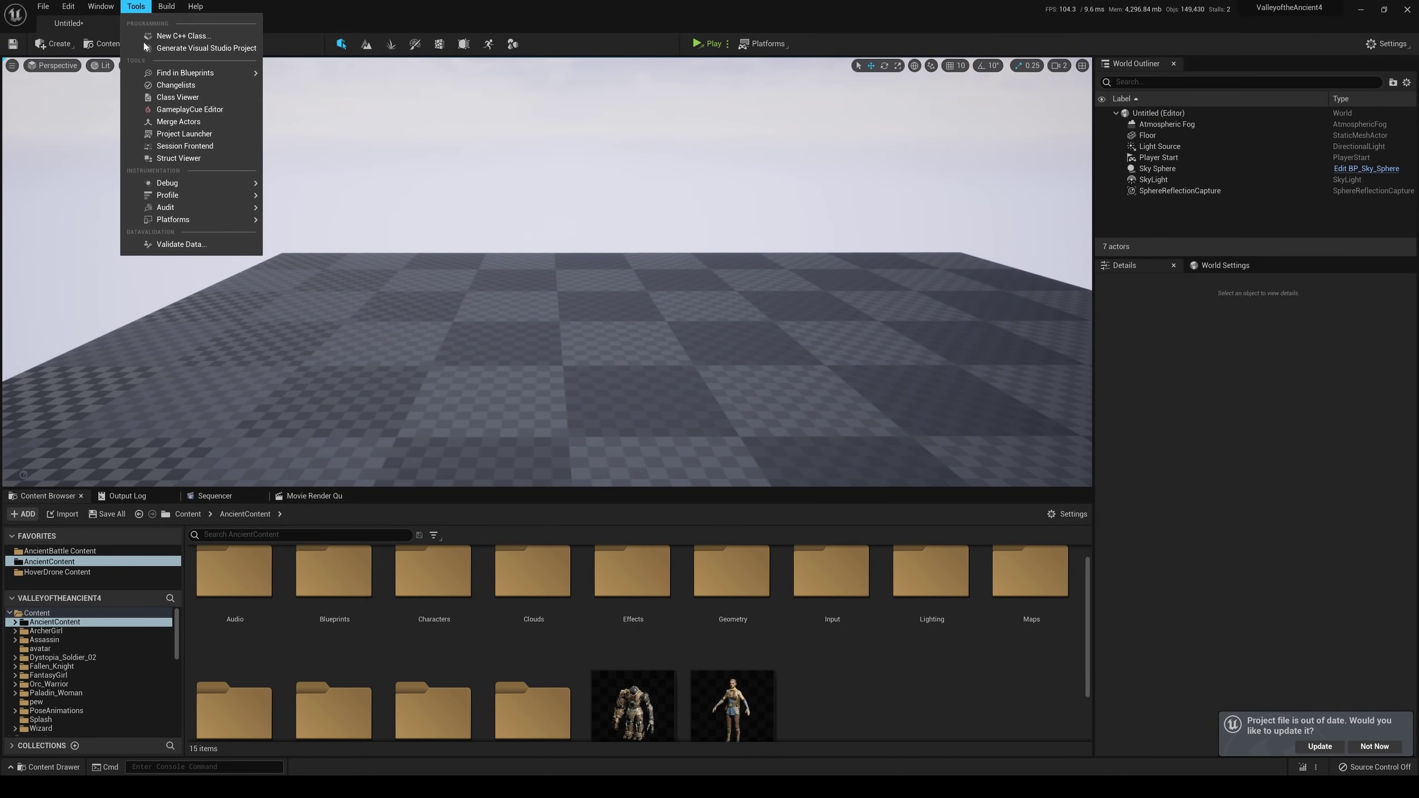
pyautogui.moveTo(224, 208)
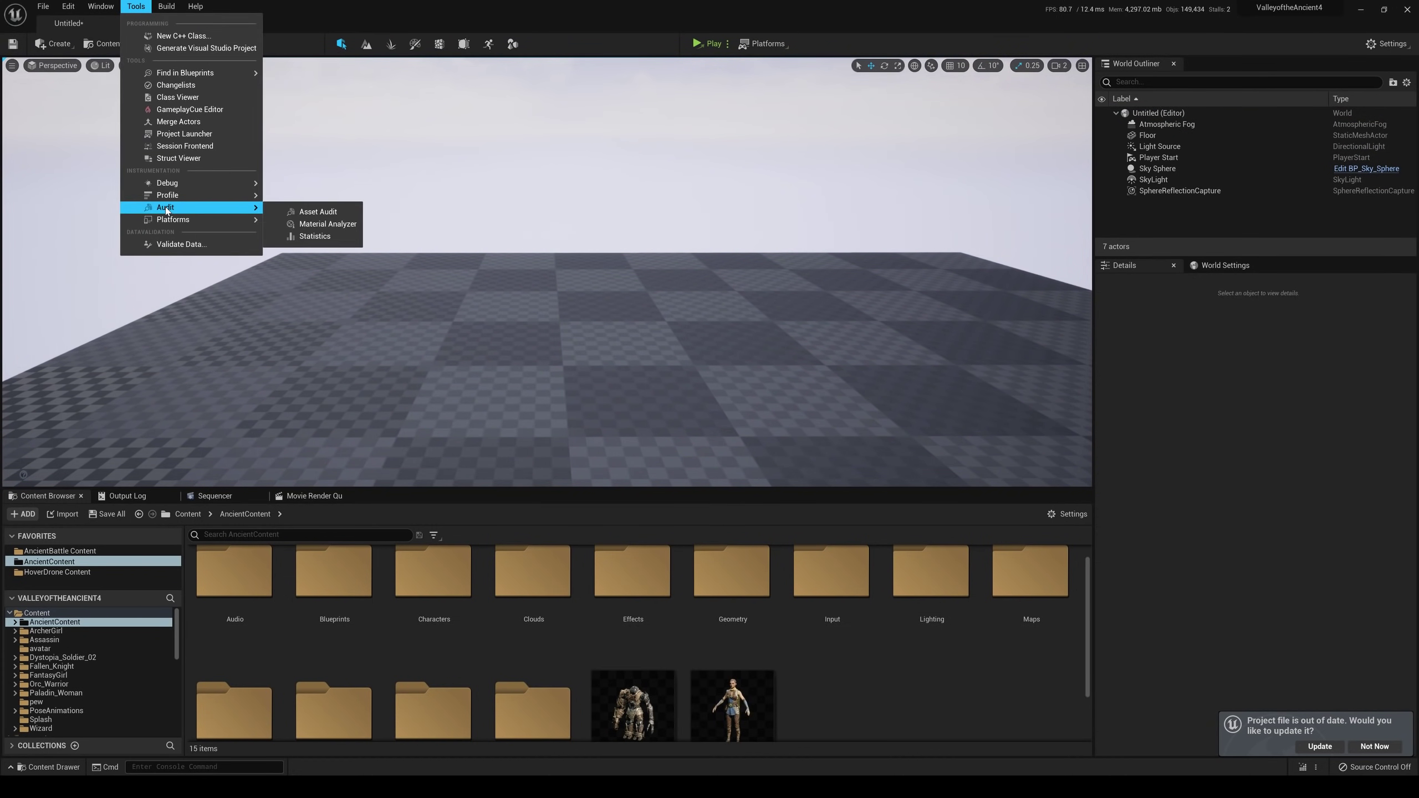
pyautogui.click(313, 236)
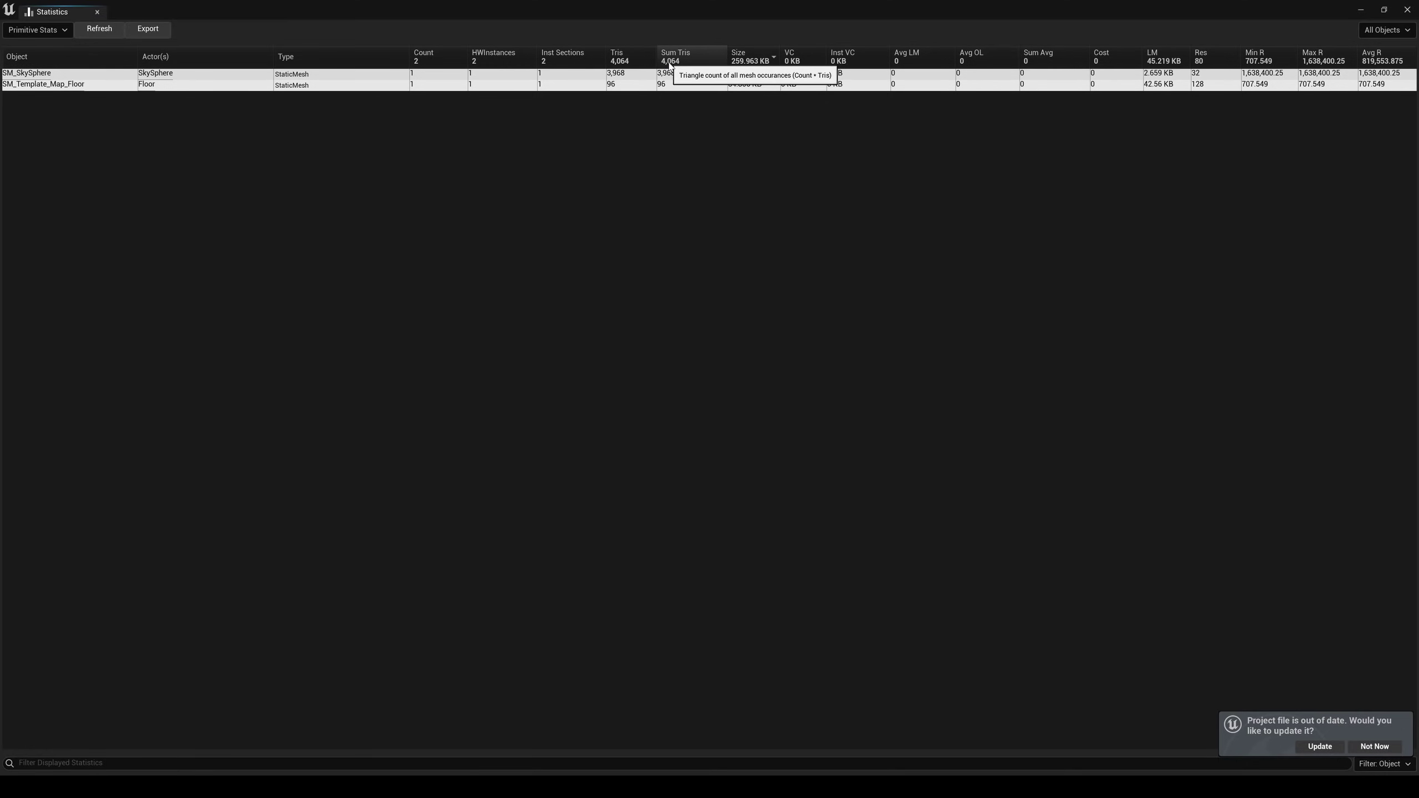
pyautogui.click(1361, 11)
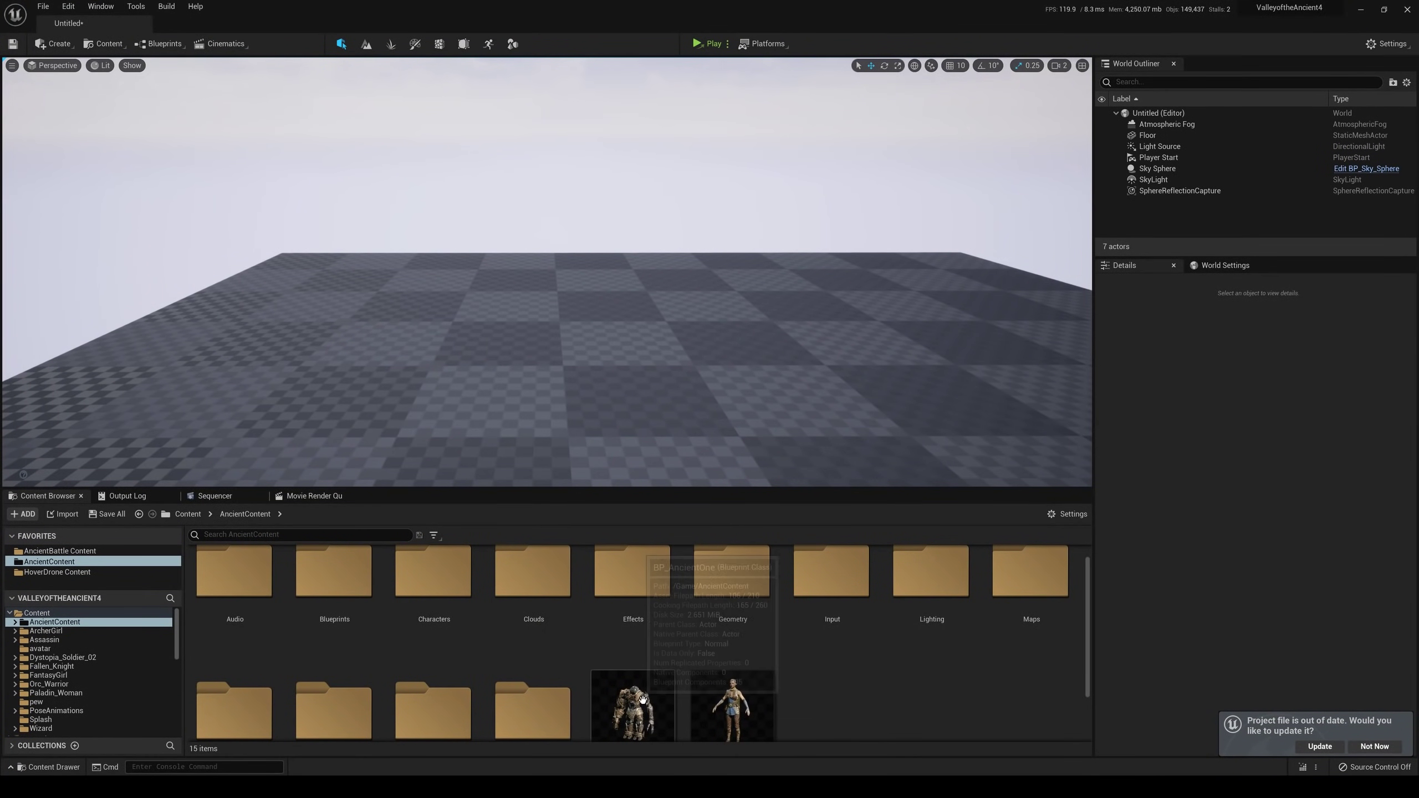
# Step: Place BP_AncientOne in the level again and refresh the primitive statistics to examine its triangle counts
pyautogui.moveTo(518, 358); pyautogui.dragTo(514, 360)
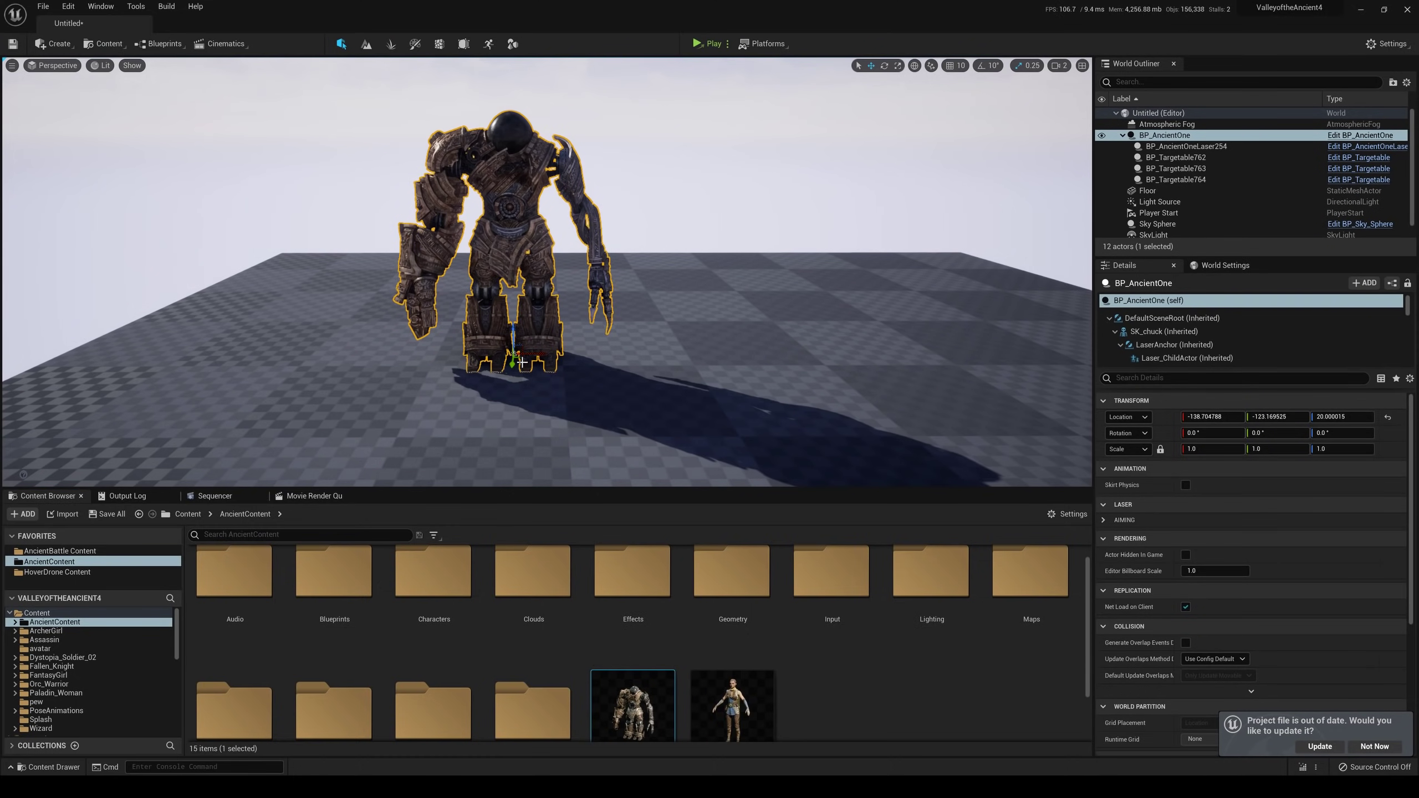
pyautogui.click(136, 6)
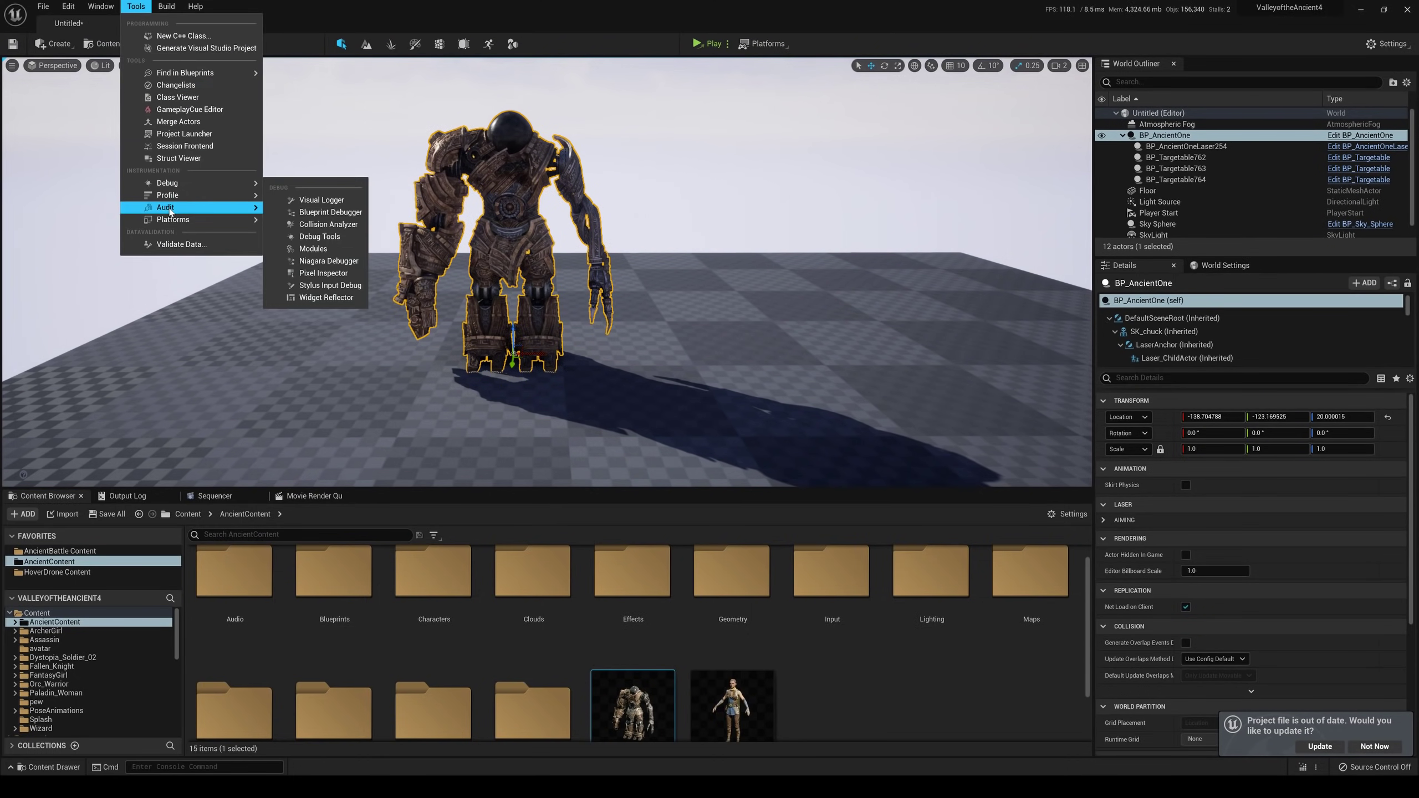
pyautogui.moveTo(167, 212)
pyautogui.click(326, 240)
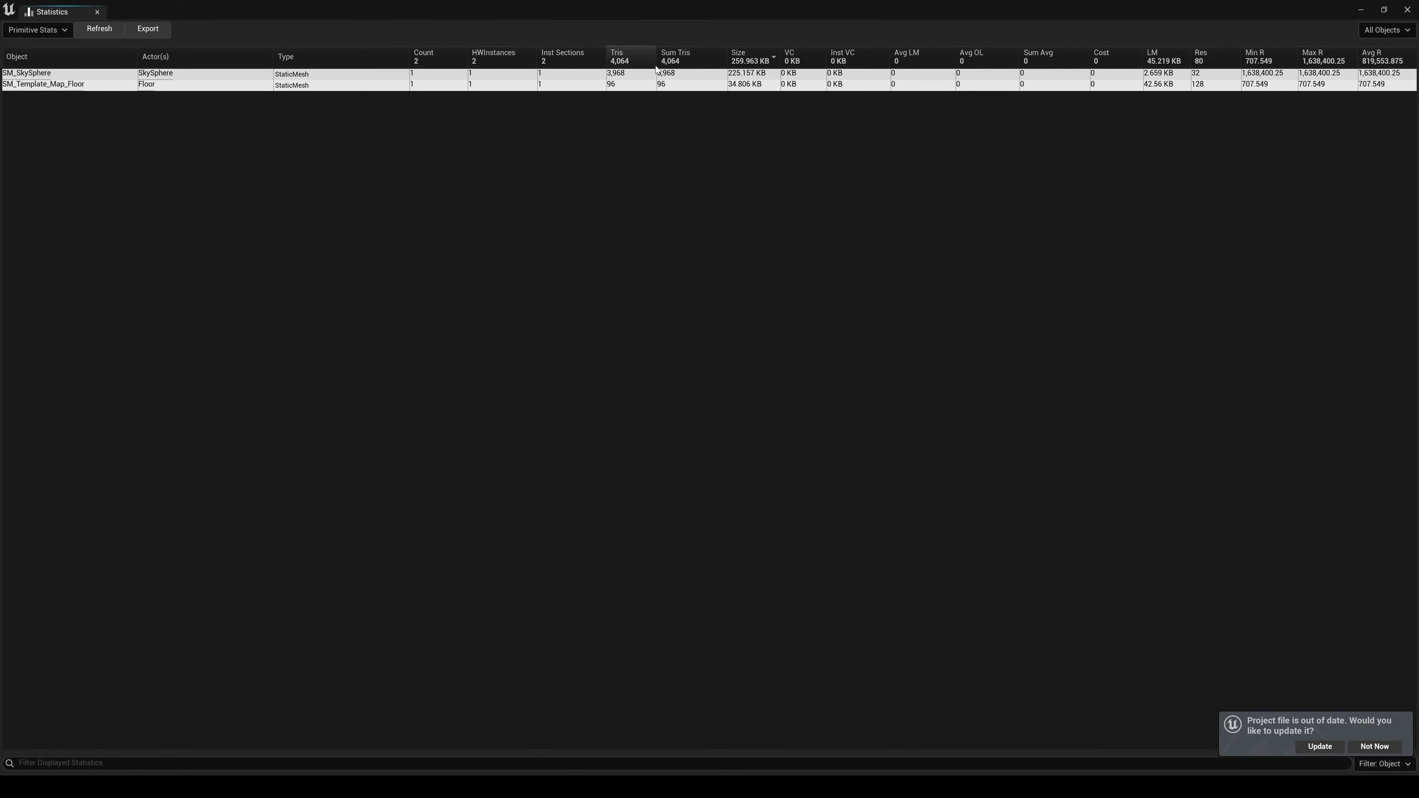
pyautogui.click(98, 29)
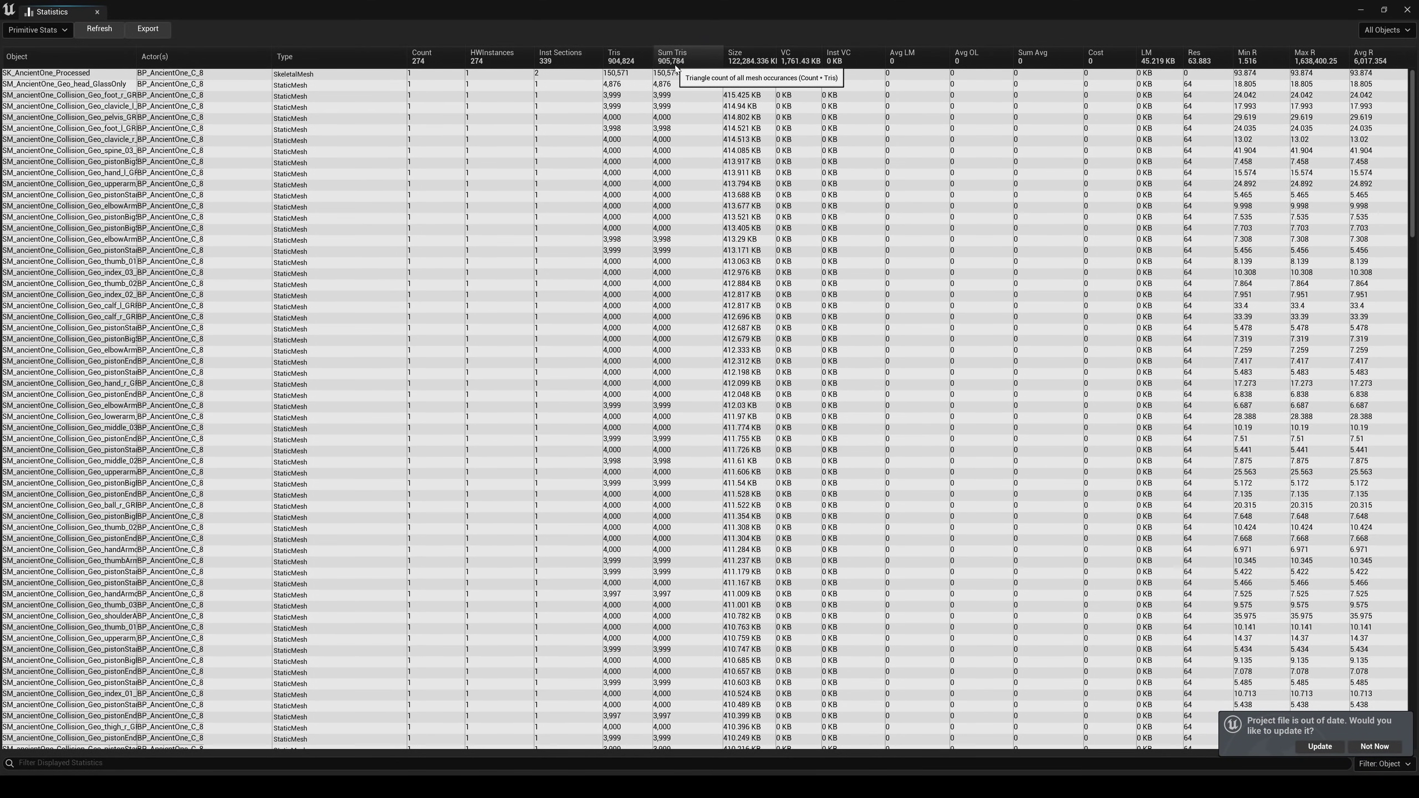
pyautogui.click(1359, 11)
# Step: Save the current level as dad in the AncientContent Maps folder
pyautogui.click(43, 6)
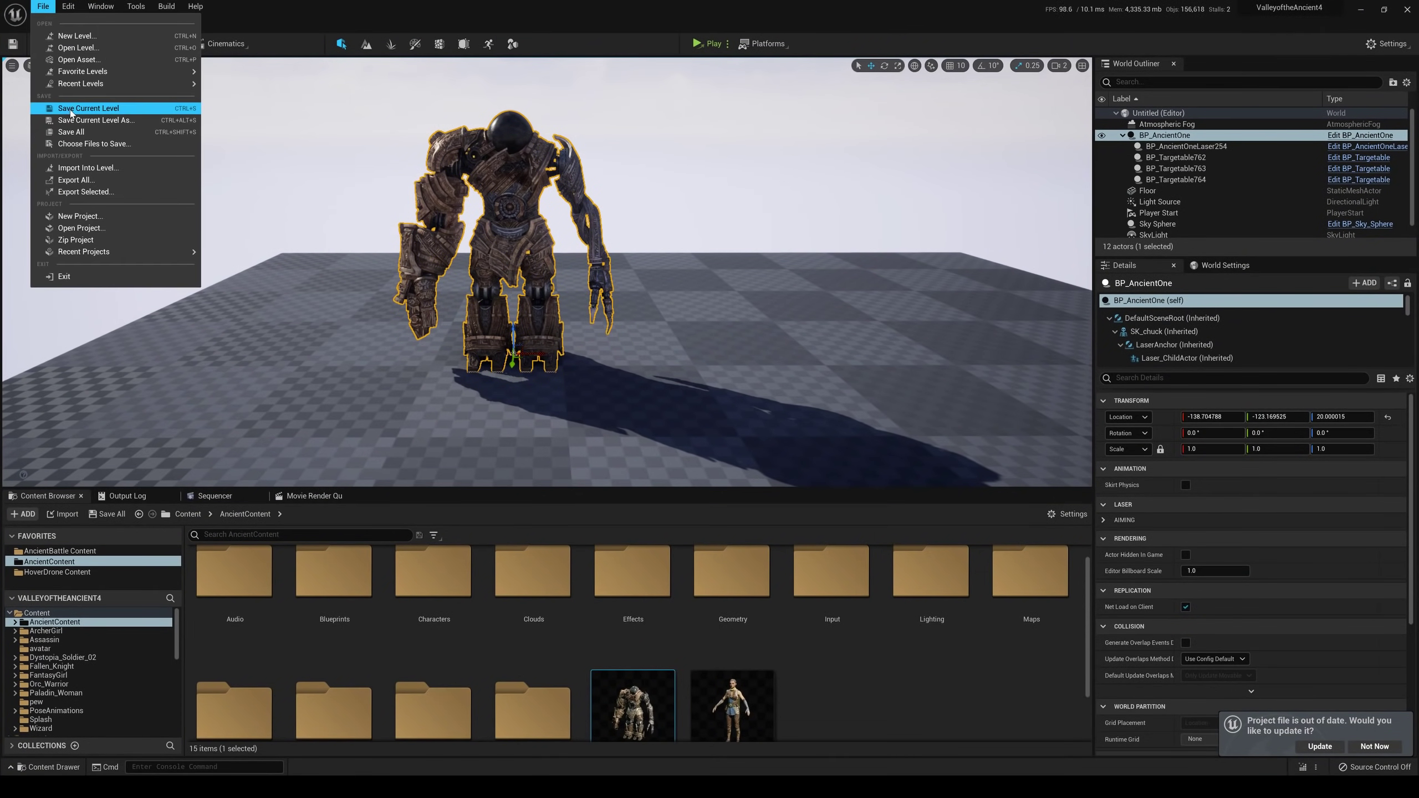
pyautogui.click(94, 120)
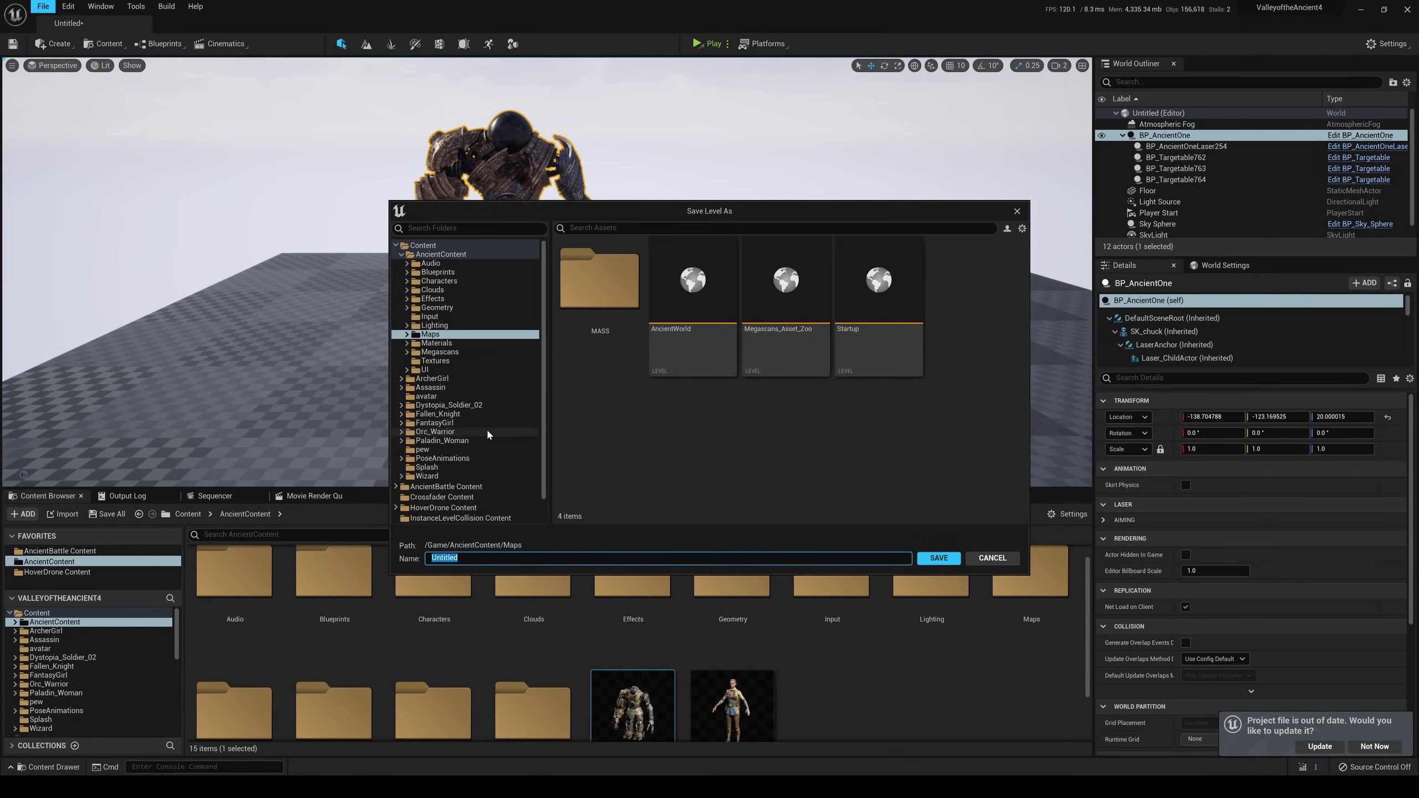
pyautogui.write('dad')
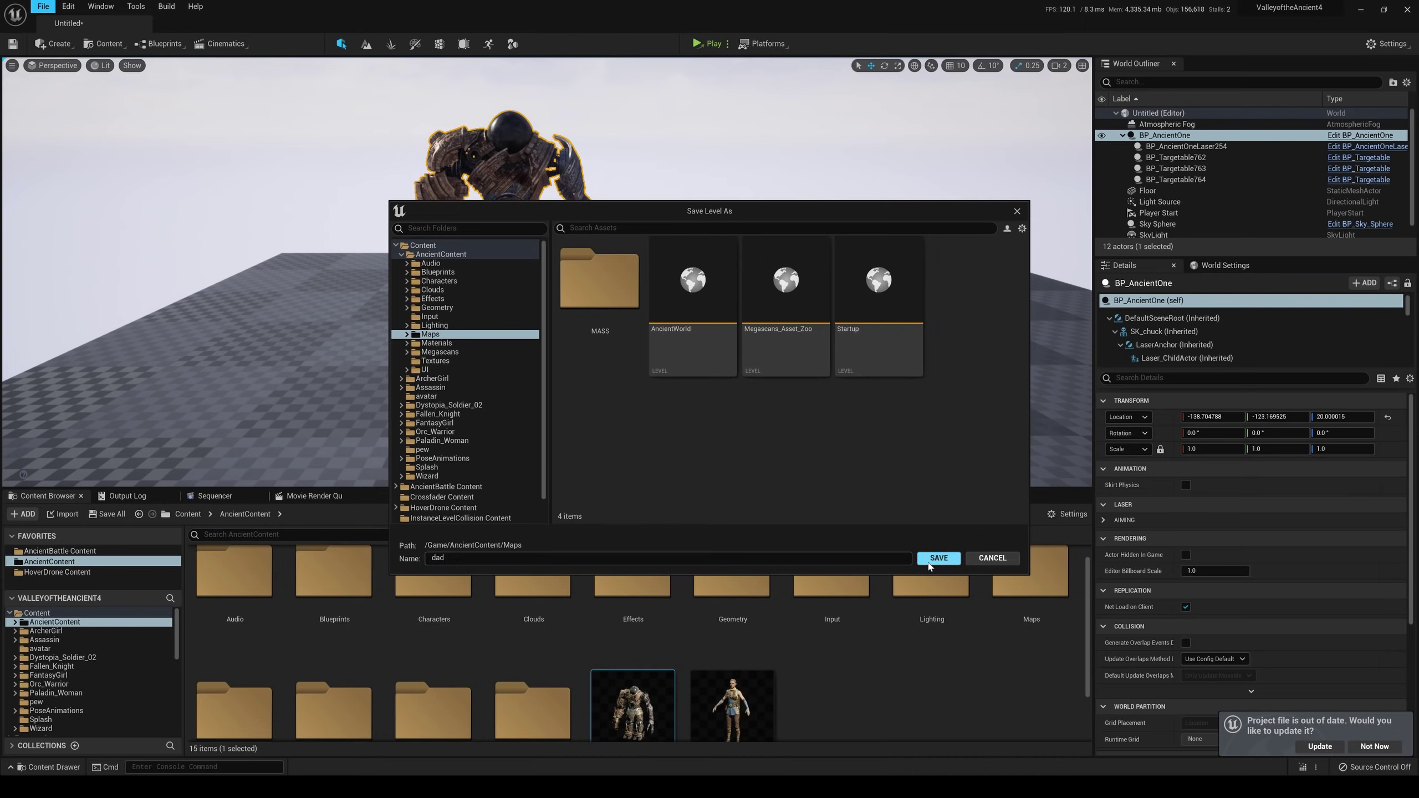
pyautogui.click(939, 558)
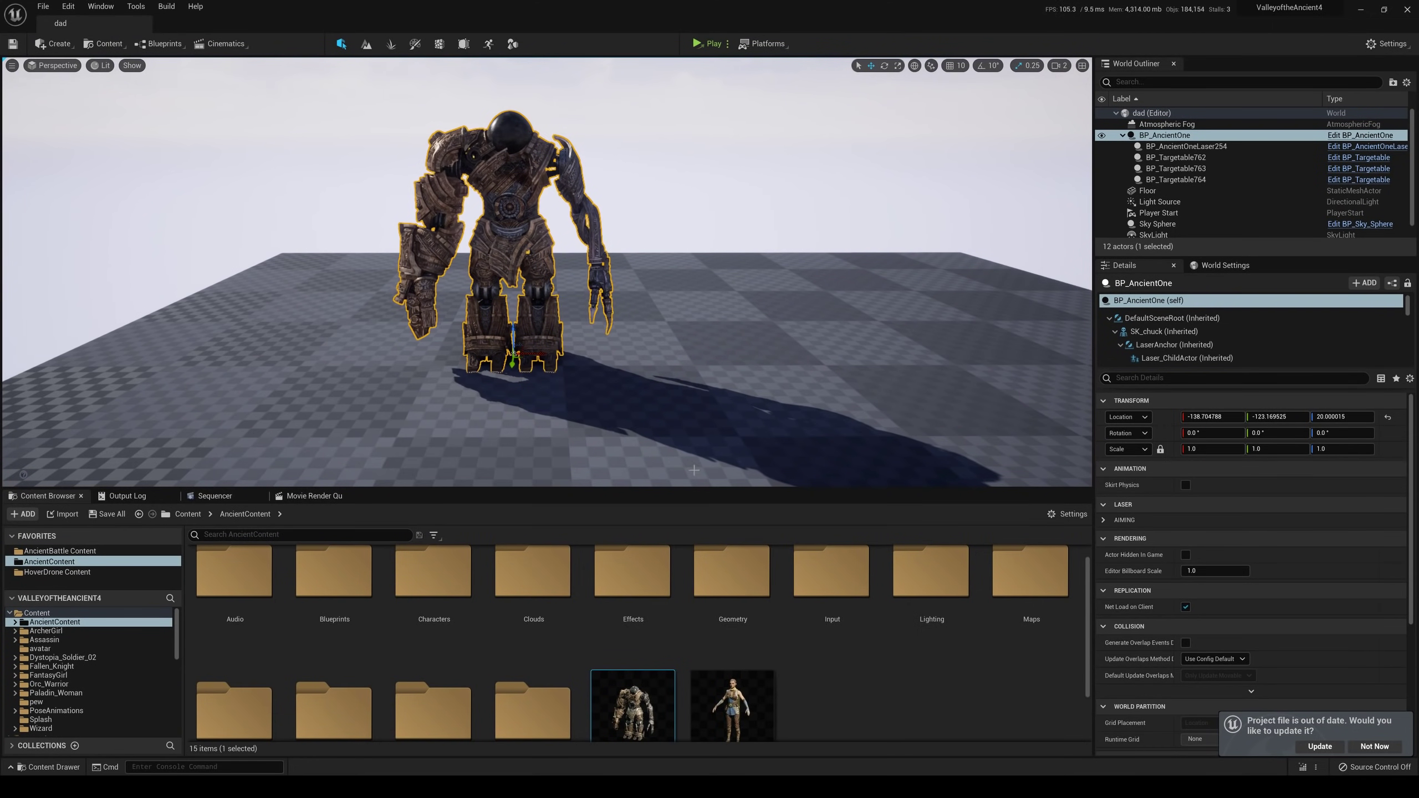
# Step: Delete the checkered floor mesh beneath the robot
pyautogui.scroll(-3, 599, 451)
pyautogui.click(608, 448)
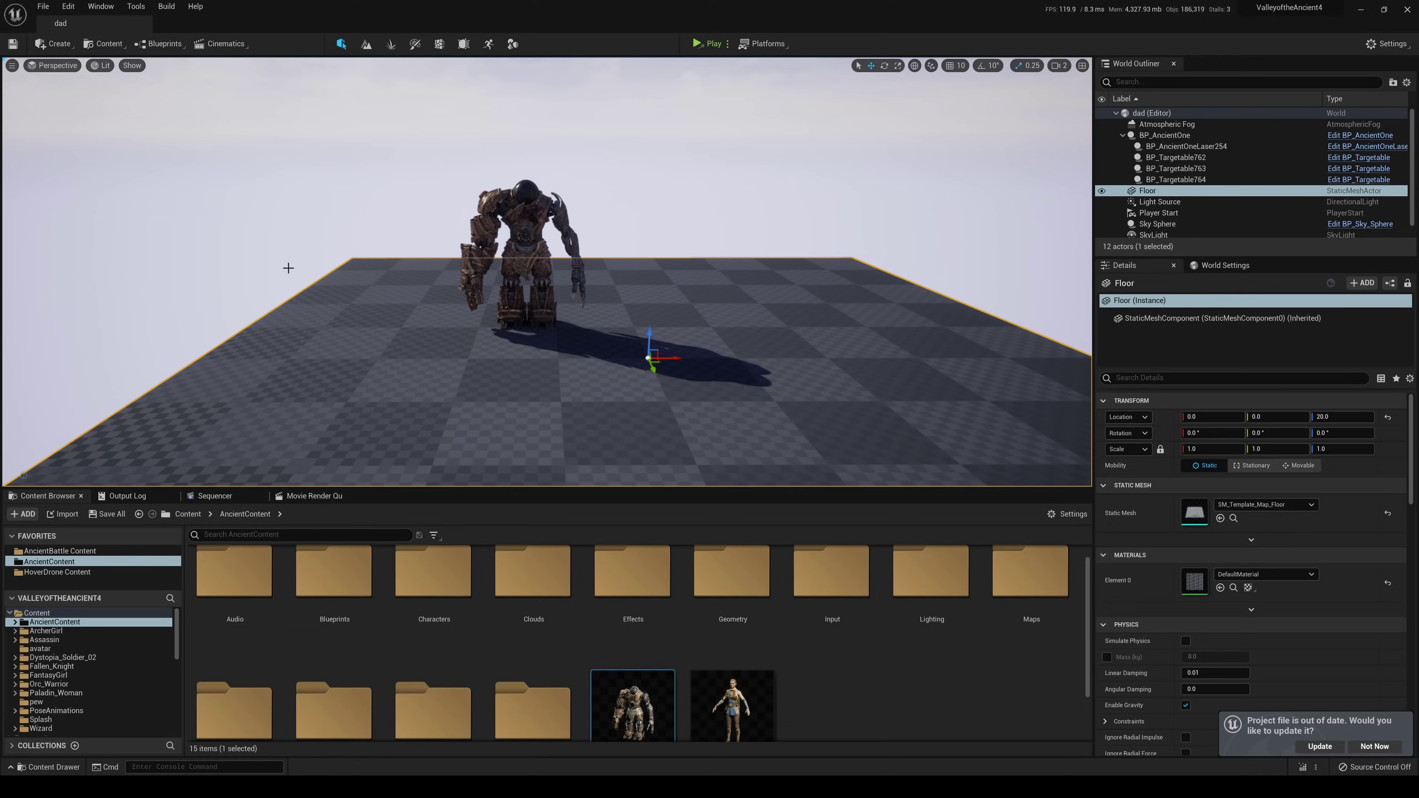
pyautogui.press('Delete')
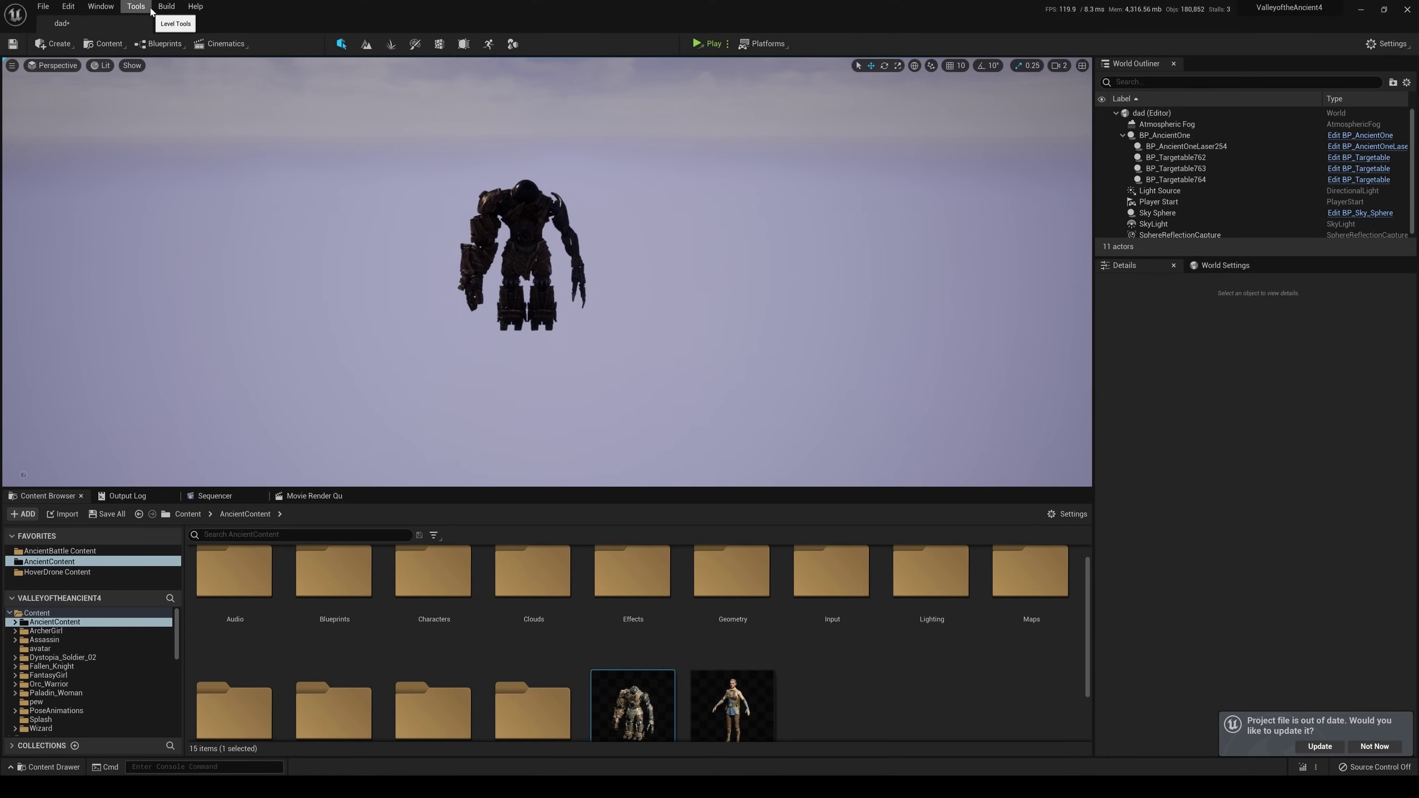
# Step: Create a new landscape of 8 × 8 components around the robot with a 63×63 quad section size and no material
pyautogui.click(525, 241)
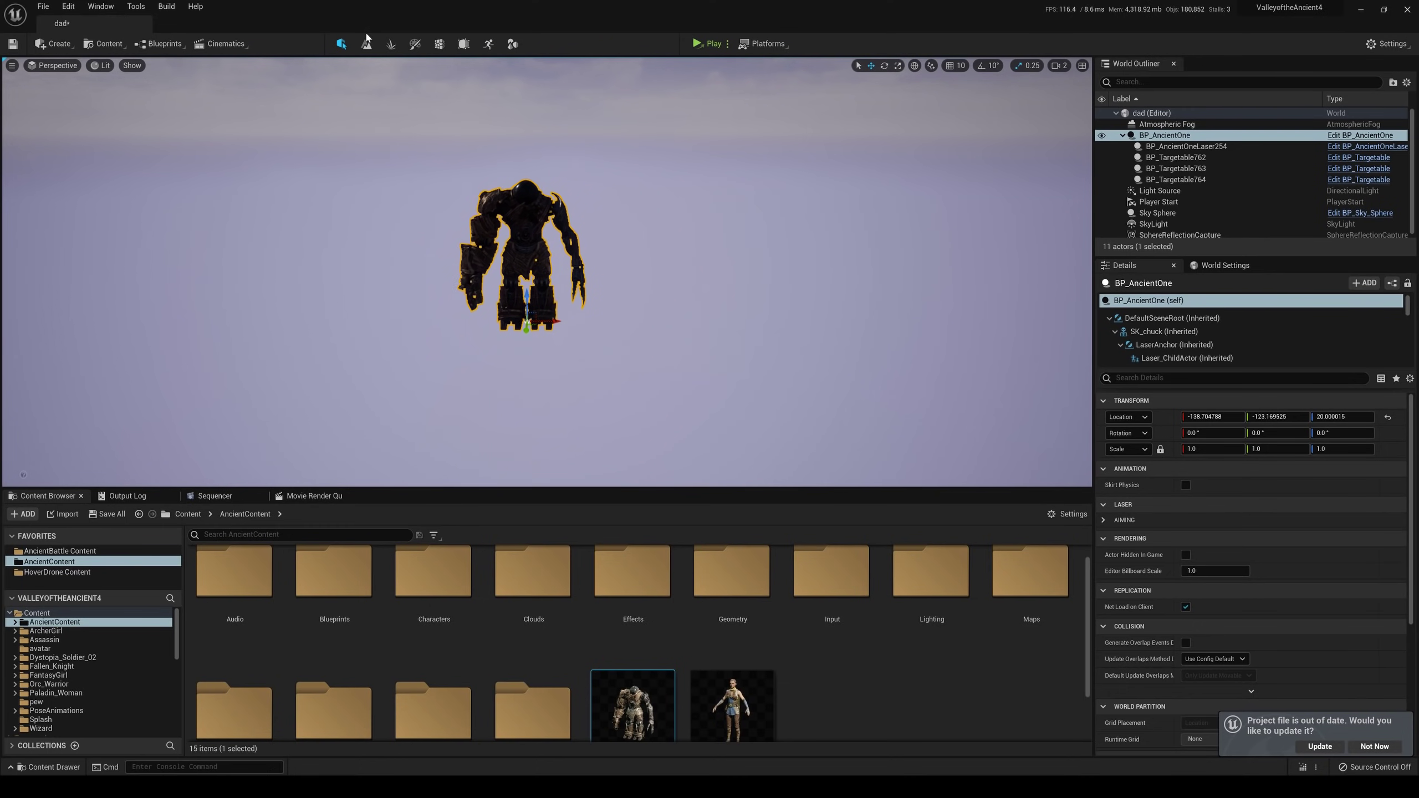
pyautogui.hotkey('shift', '2')
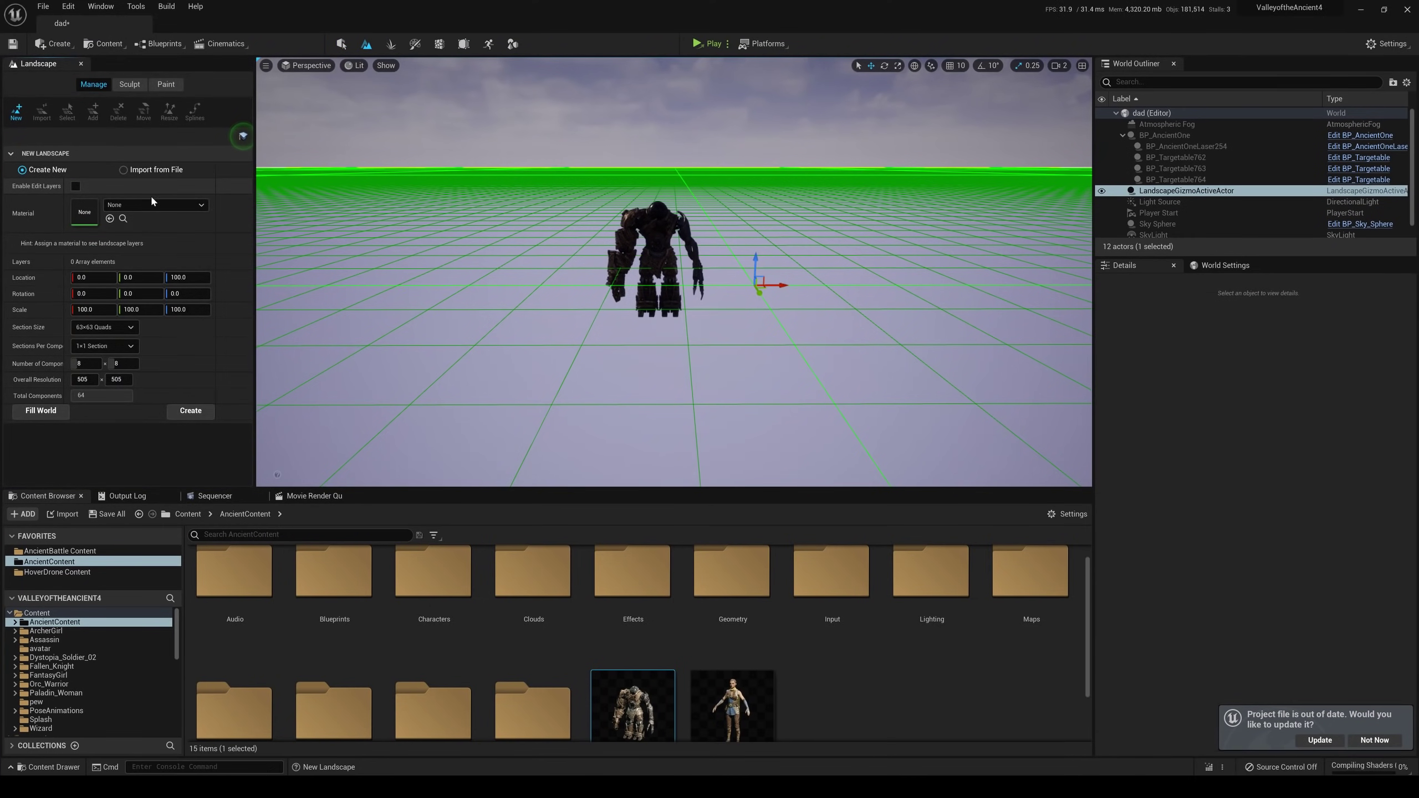
pyautogui.click(1069, 66)
pyautogui.moveTo(673, 272)
pyautogui.mouseDown(button='right')
pyautogui.moveTo(674, 348)
pyautogui.moveTo(688, 188)
pyautogui.moveTo(581, 177)
pyautogui.moveTo(766, 184)
pyautogui.moveTo(758, 174)
pyautogui.moveTo(699, 195)
pyautogui.moveTo(670, 241)
pyautogui.moveTo(688, 252)
pyautogui.mouseUp(button='right')
pyautogui.press('s')
pyautogui.press('s')
pyautogui.press('w')
pyautogui.moveTo(715, 324); pyautogui.dragTo(704, 341, button='right')
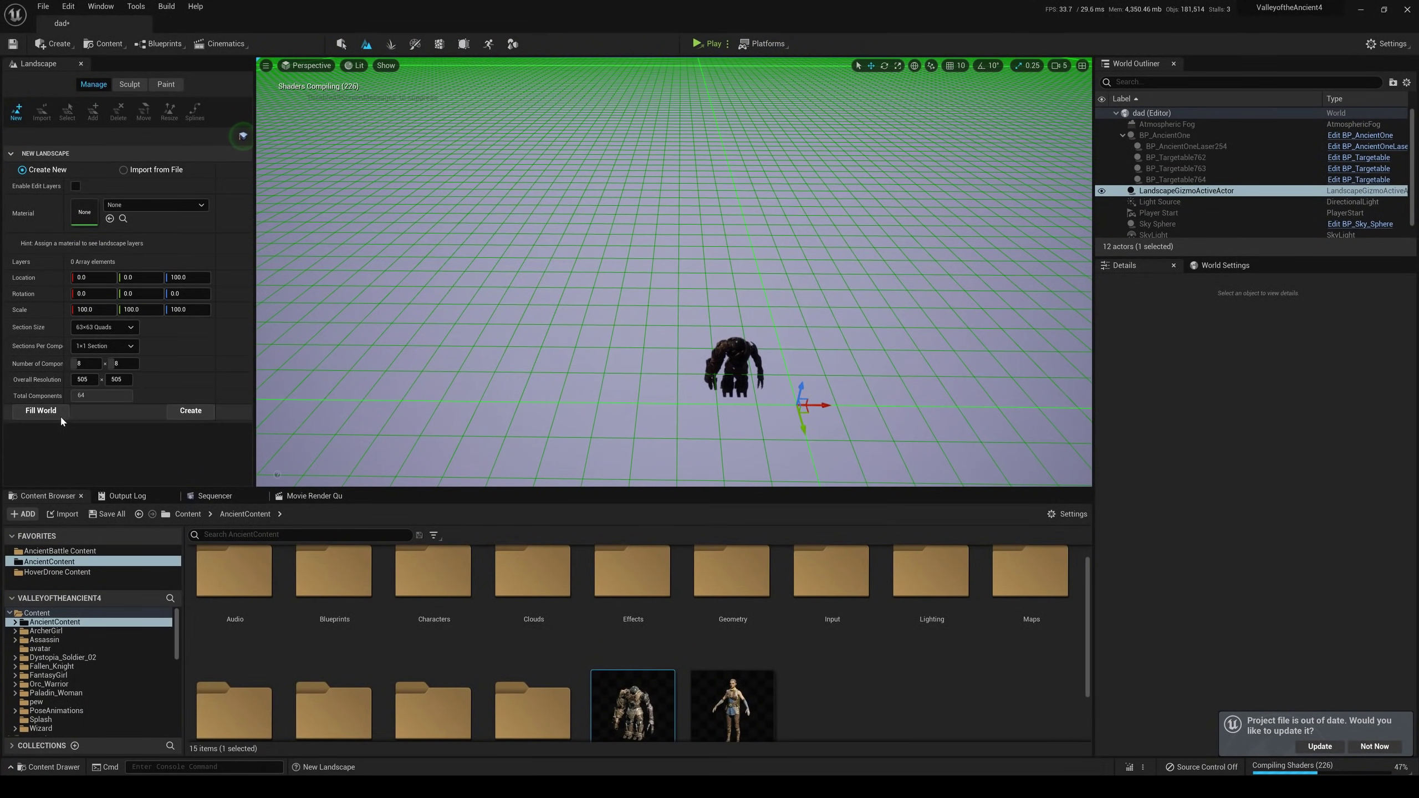
pyautogui.click(191, 411)
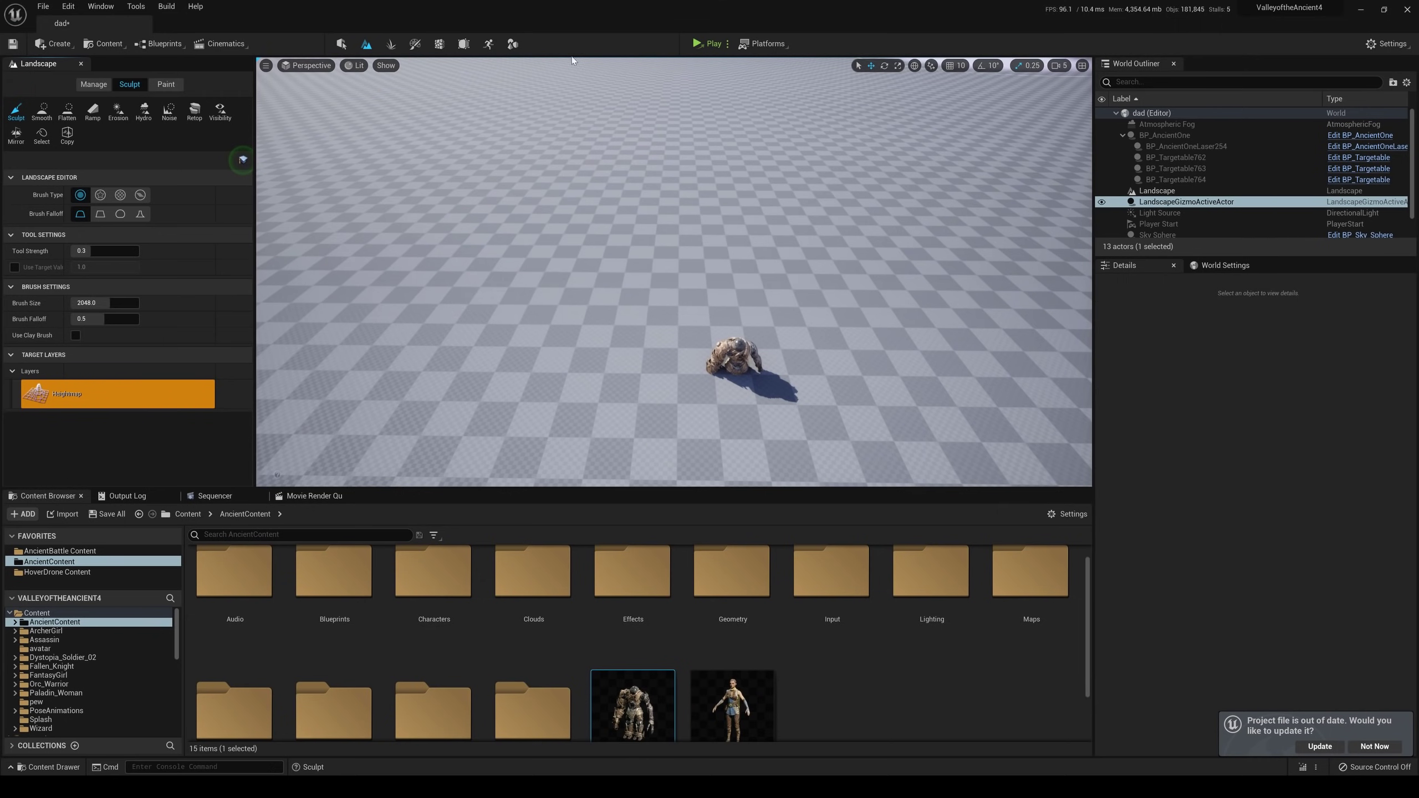
pyautogui.click(391, 43)
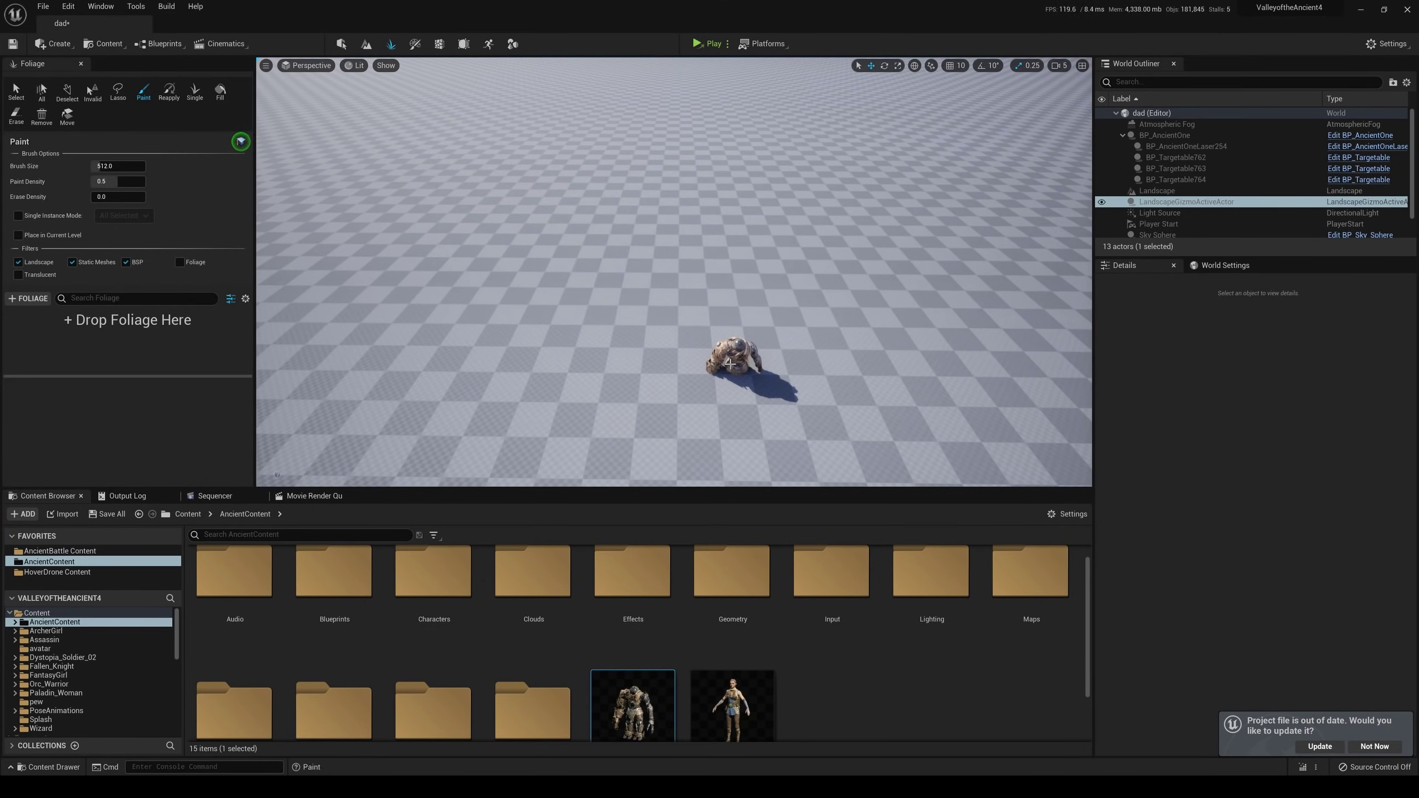
pyautogui.moveTo(722, 359); pyautogui.dragTo(737, 391, button='right')
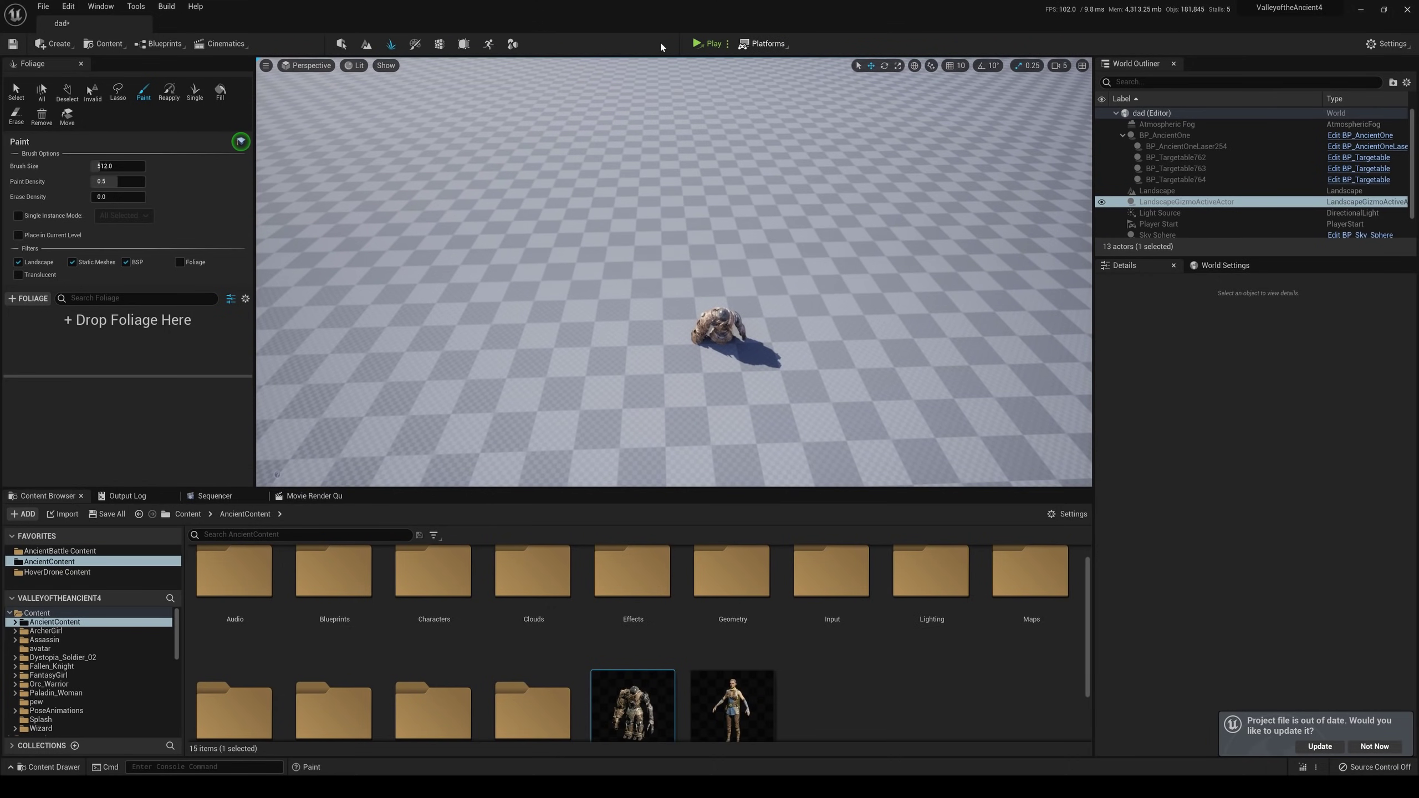
# Step: Return to selection mode and raise the half-buried robot onto the landscape surface
pyautogui.click(342, 44)
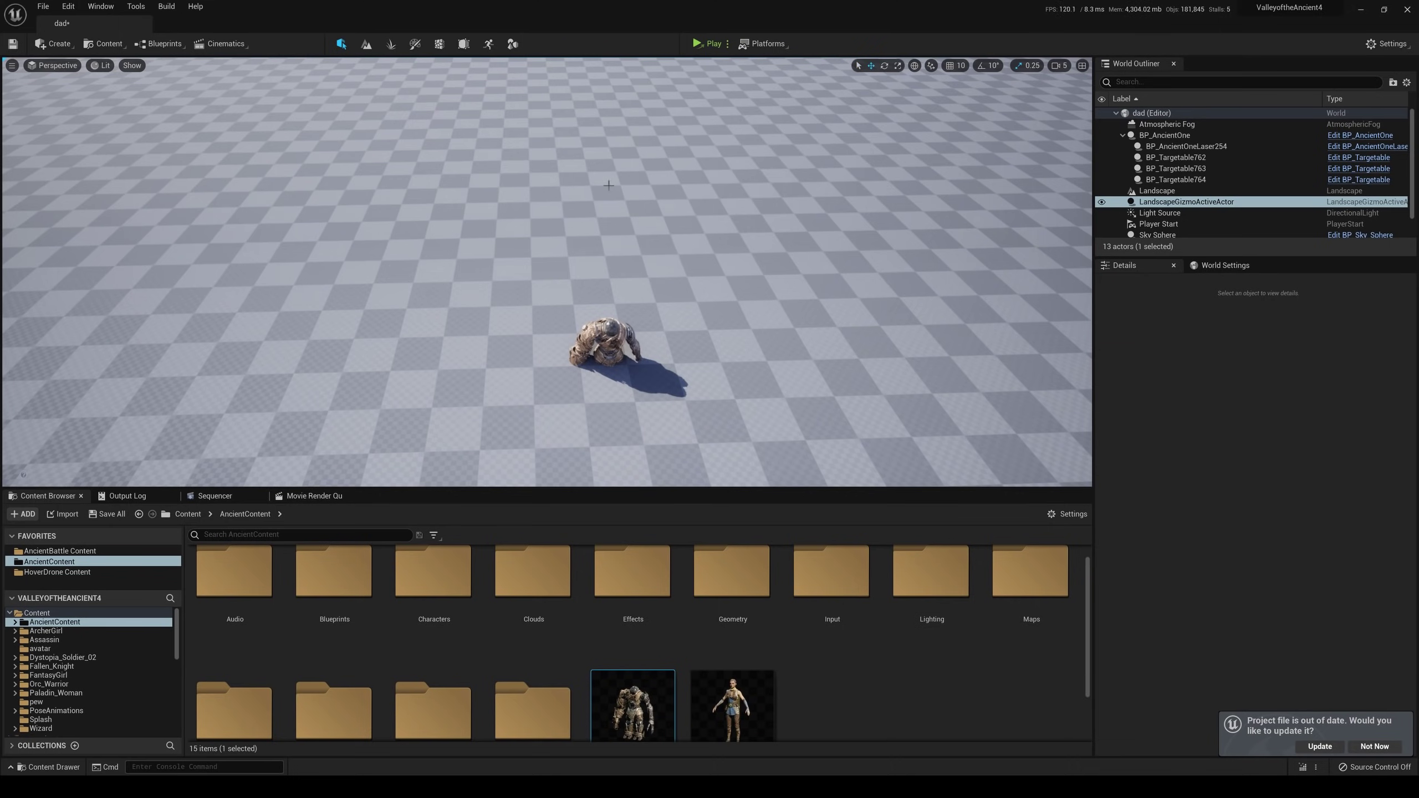
pyautogui.moveTo(602, 348); pyautogui.dragTo(528, 207, button='right')
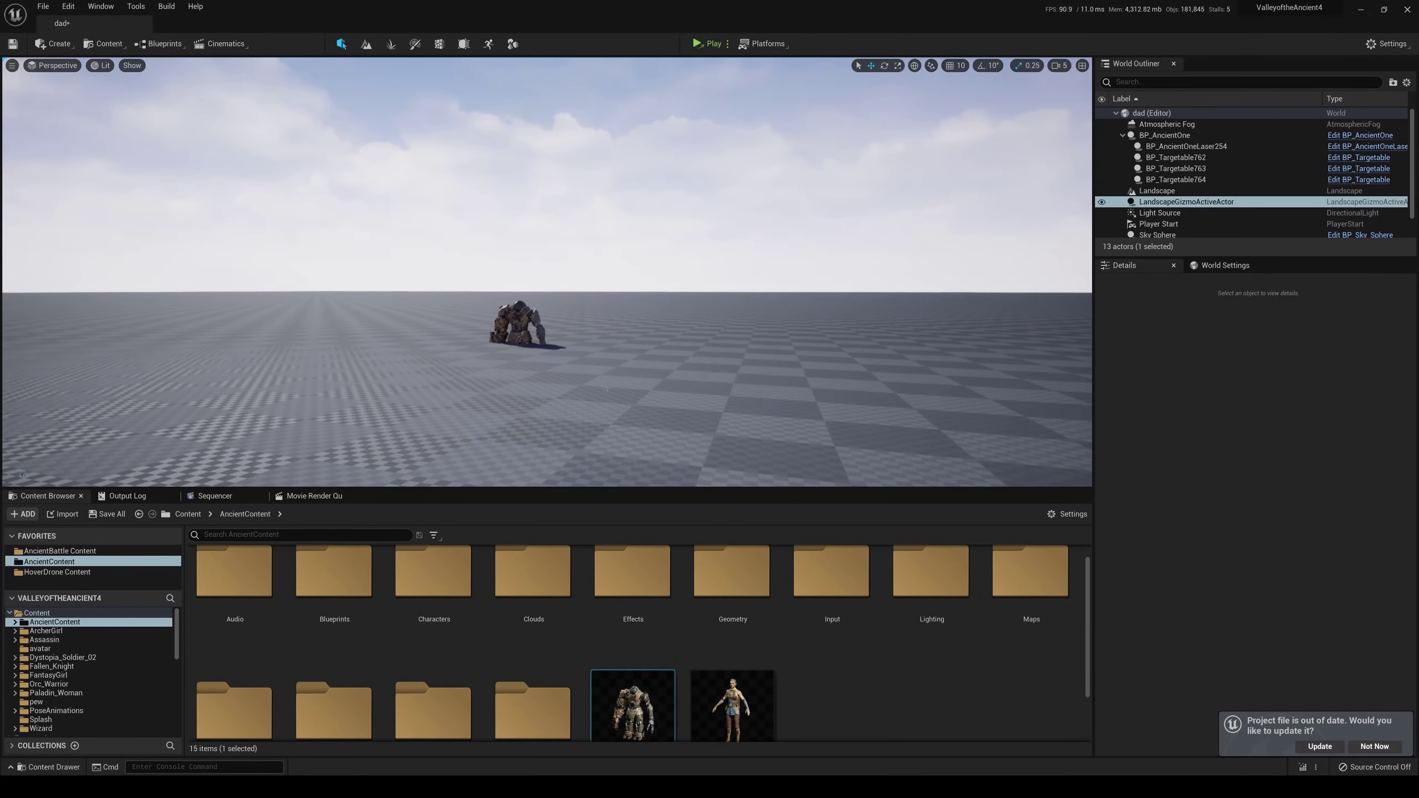
pyautogui.click(528, 332)
pyautogui.click(526, 333)
pyautogui.moveTo(535, 361); pyautogui.dragTo(526, 317)
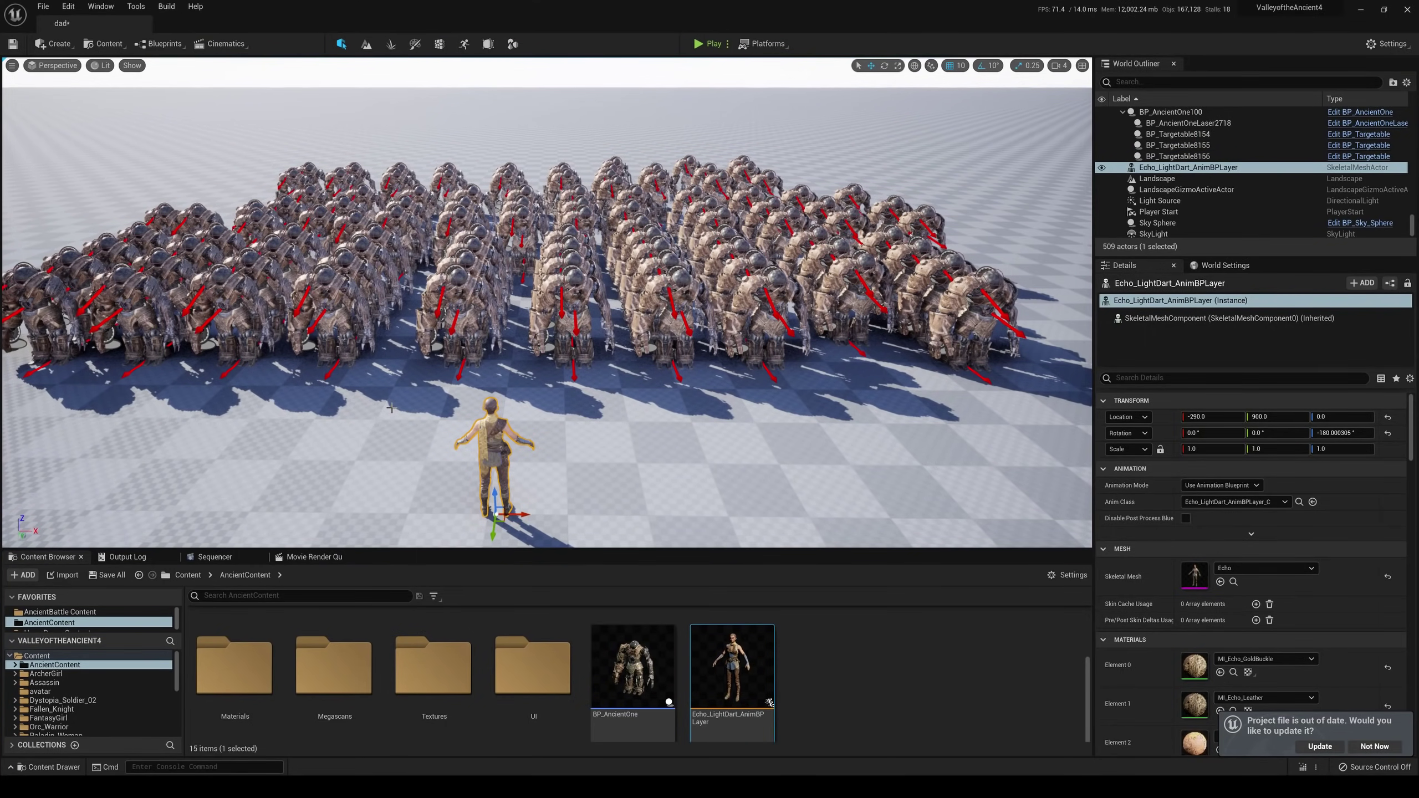
# Step: Set the level viewport's screen percentage to 200 while viewing the robot army up close
pyautogui.moveTo(392, 408); pyautogui.dragTo(449, 398, button='right')
pyautogui.press('a')
pyautogui.press('w')
pyautogui.press('w')
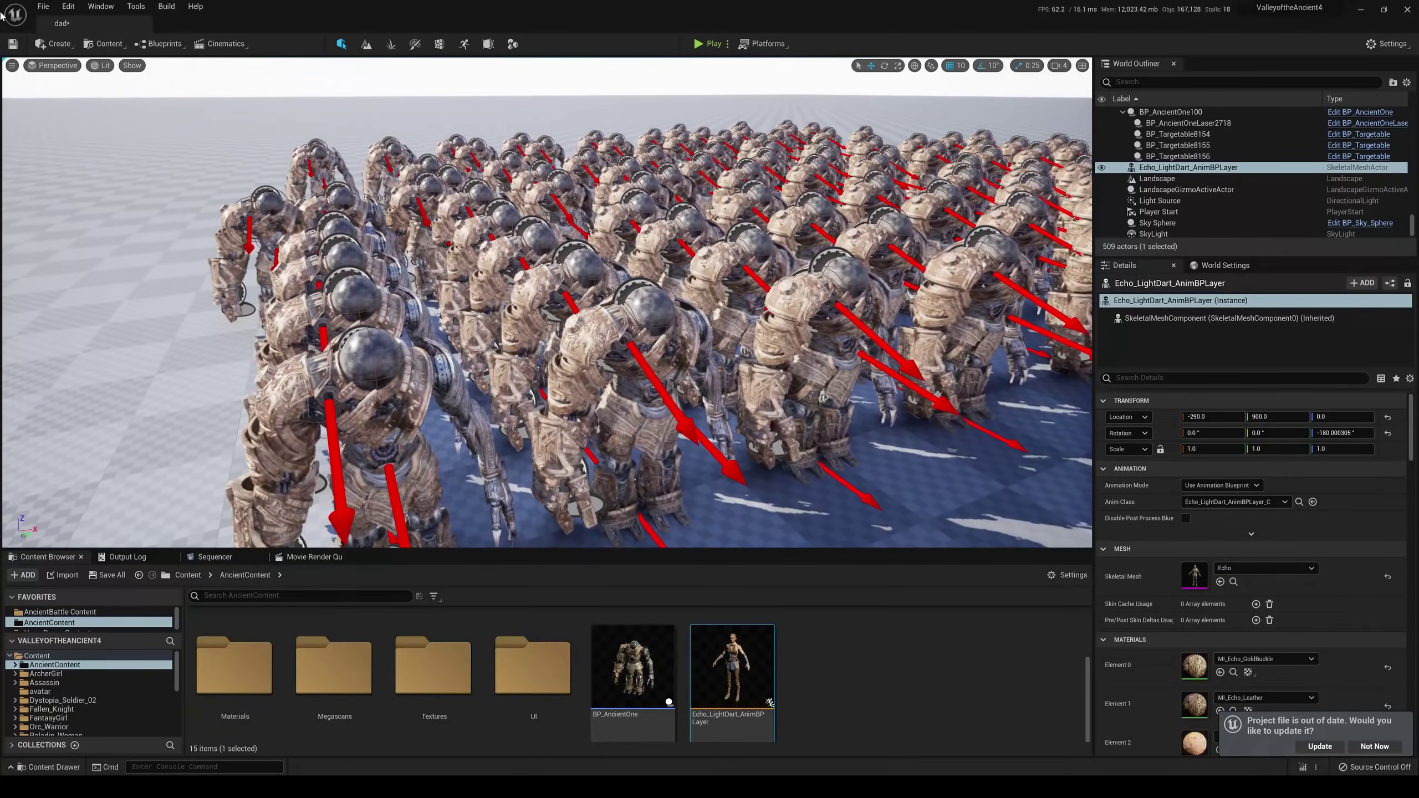
pyautogui.click(12, 66)
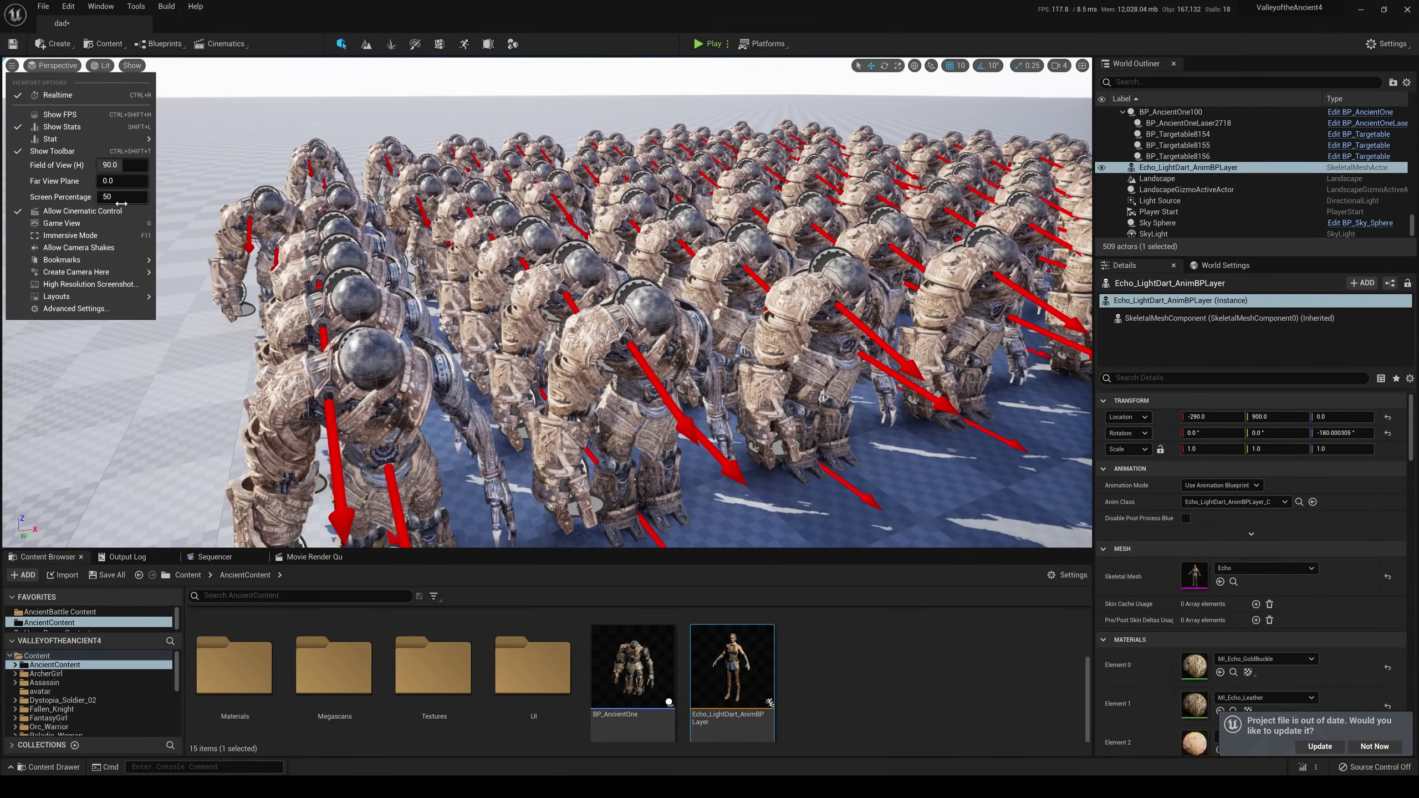
pyautogui.write('200')
pyautogui.press('Return')
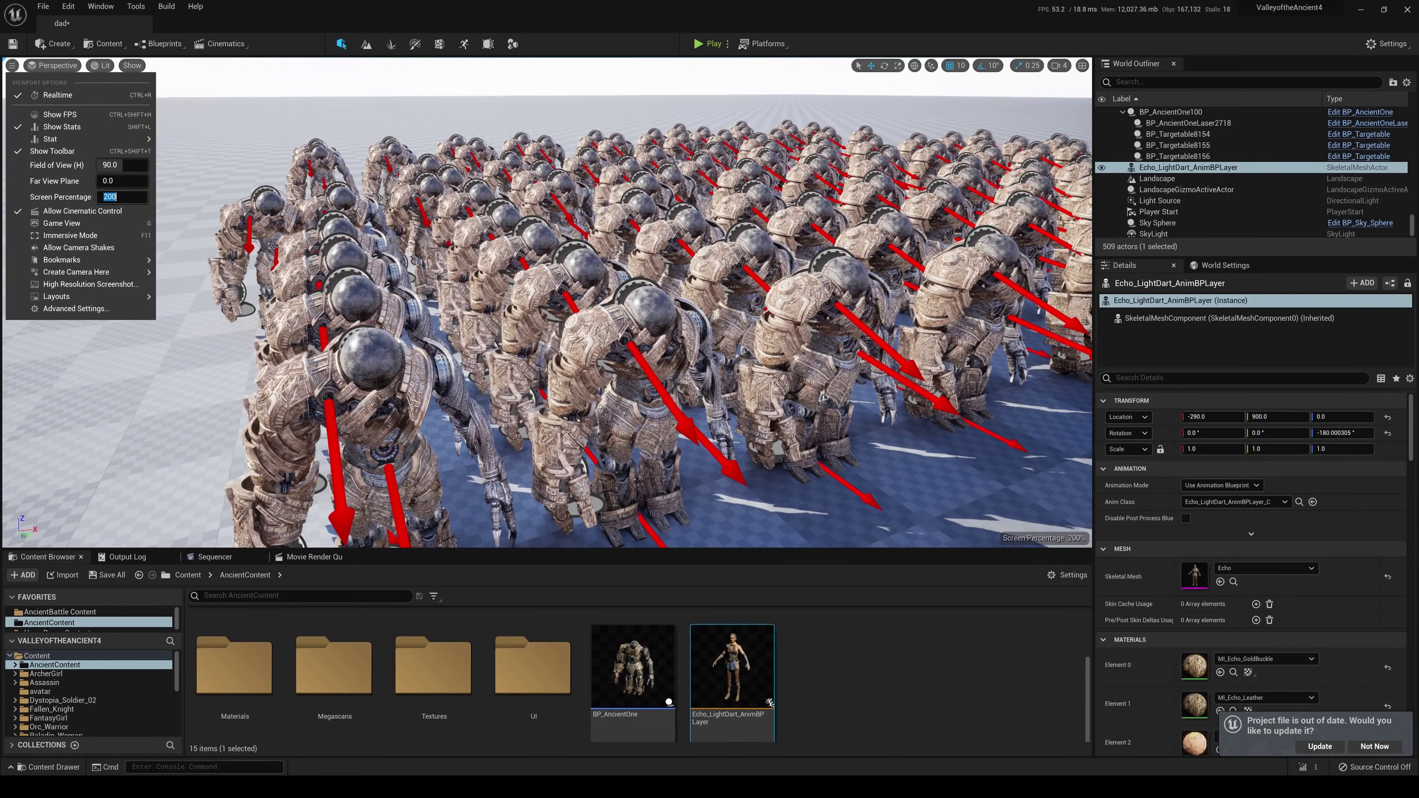
pyautogui.click(53, 65)
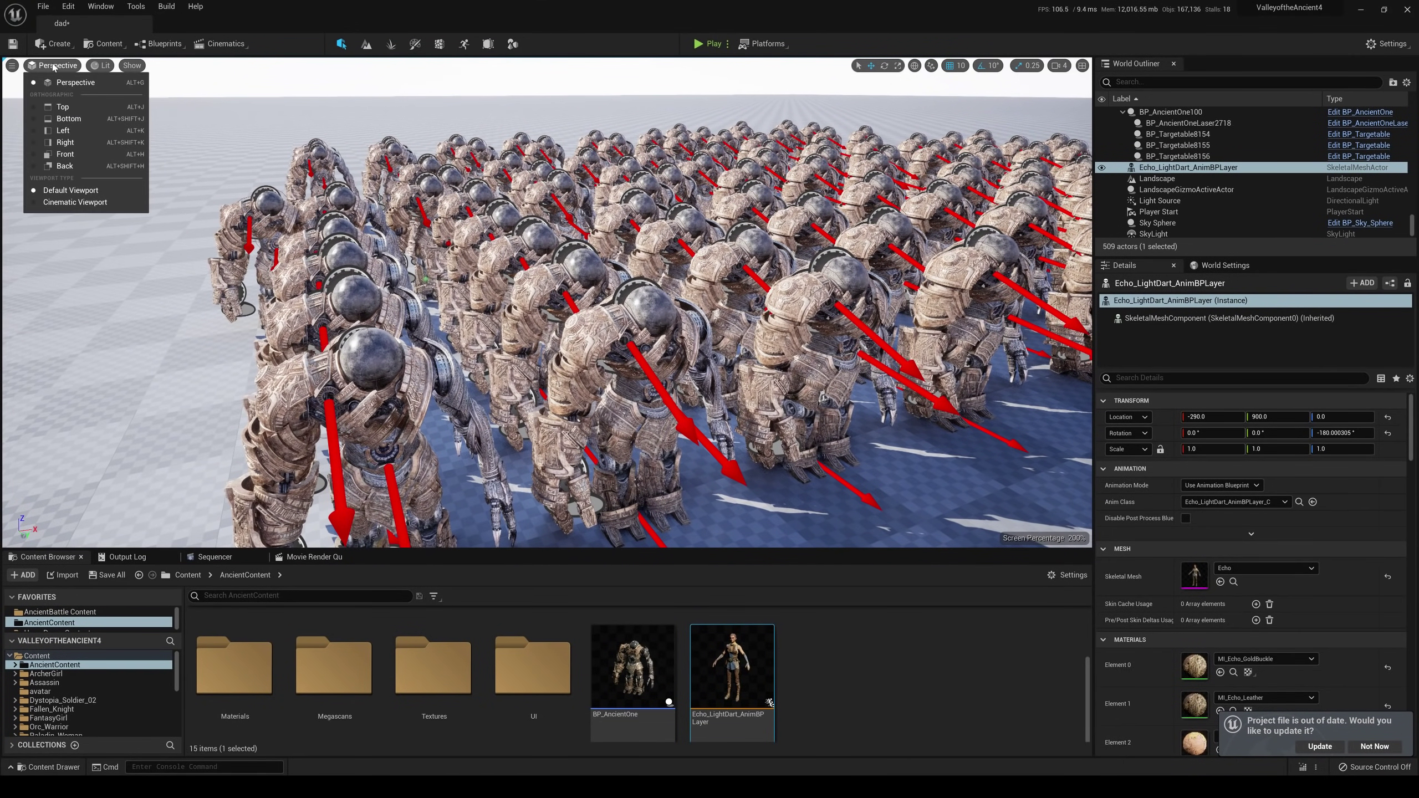
# Step: Close the Content Browser to enlarge the viewport and examine the robot army and the Echo character from several angles
pyautogui.moveTo(568, 438); pyautogui.dragTo(416, 353, button='right')
pyautogui.press('s')
pyautogui.press('d')
pyautogui.press('w')
pyautogui.press('a')
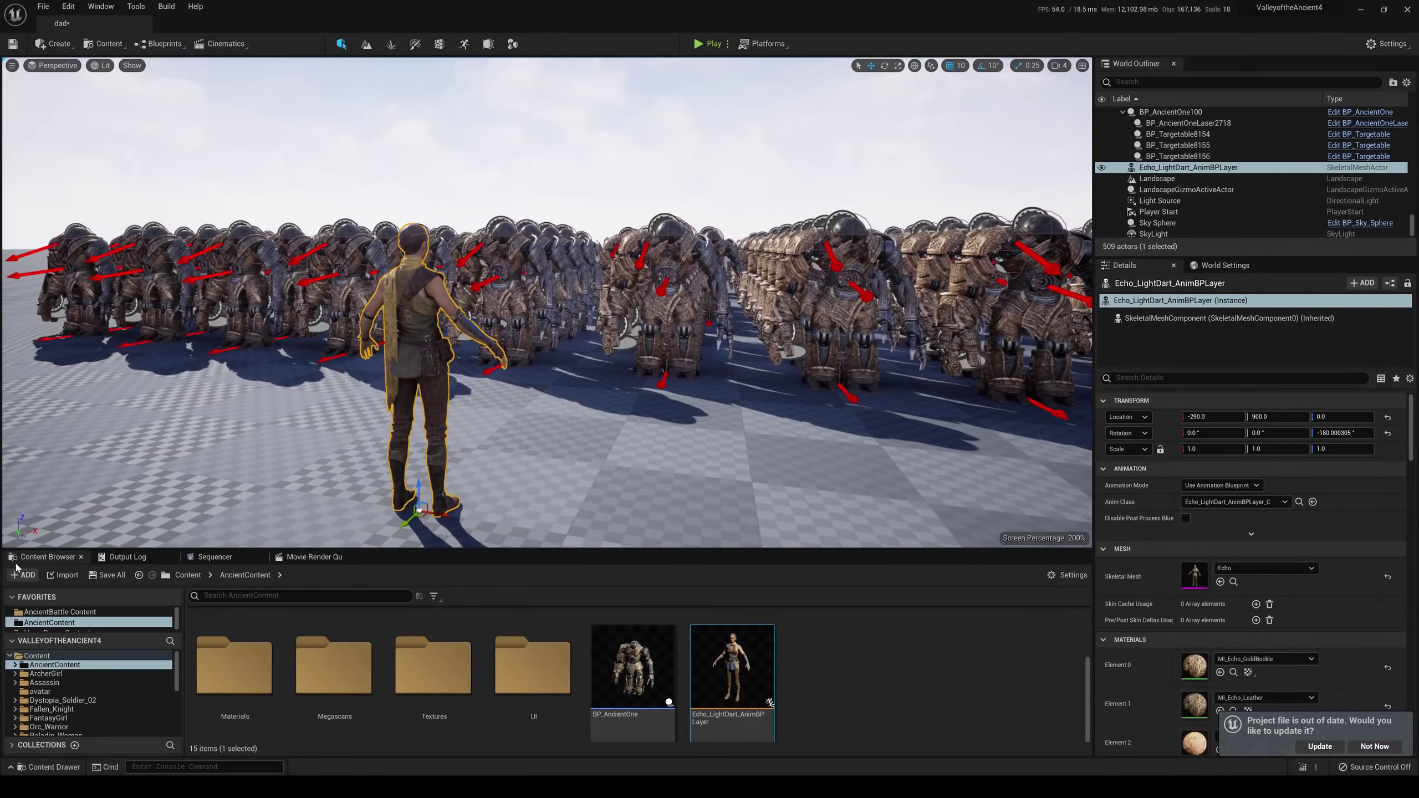
pyautogui.click(81, 557)
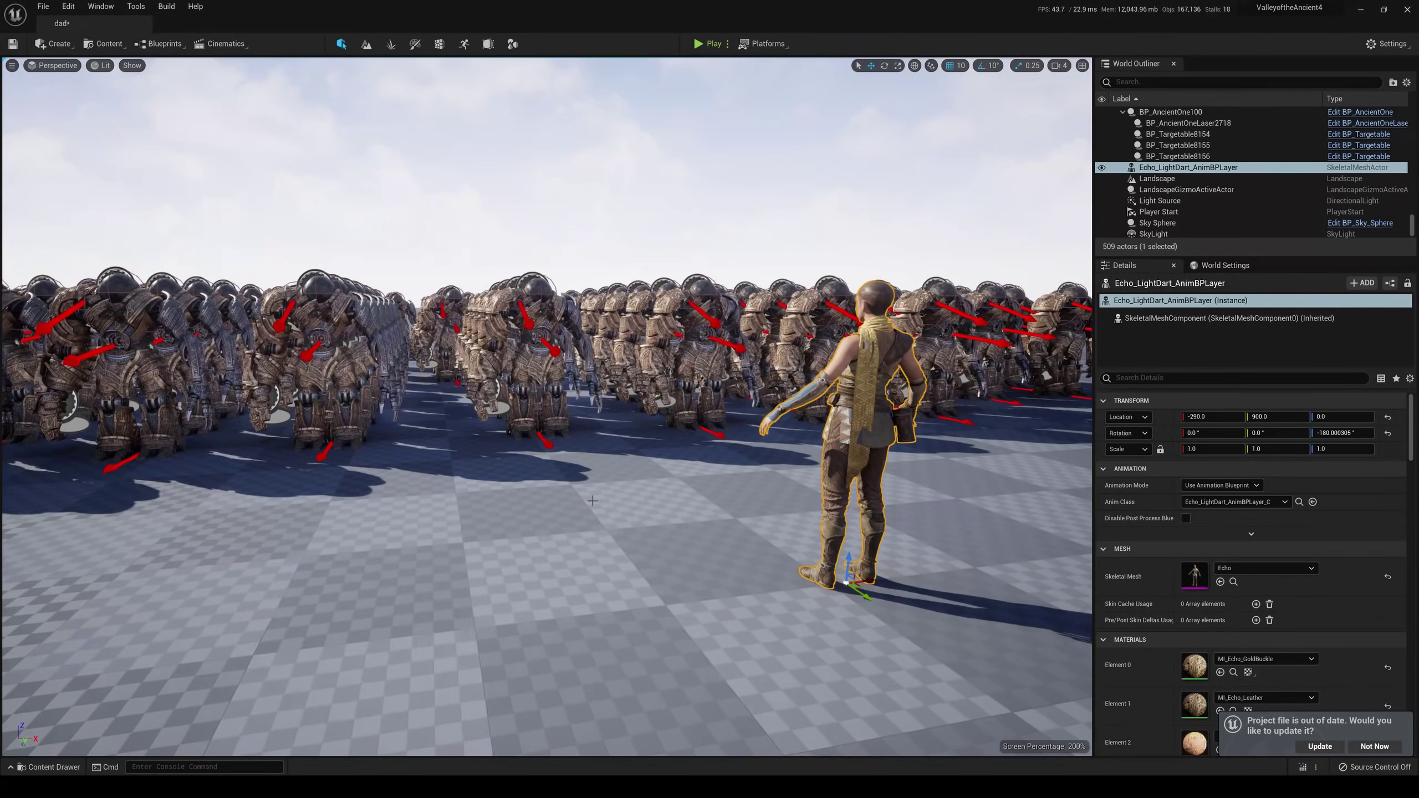
pyautogui.moveTo(547, 392); pyautogui.dragTo(659, 414, button='right')
pyautogui.press('s')
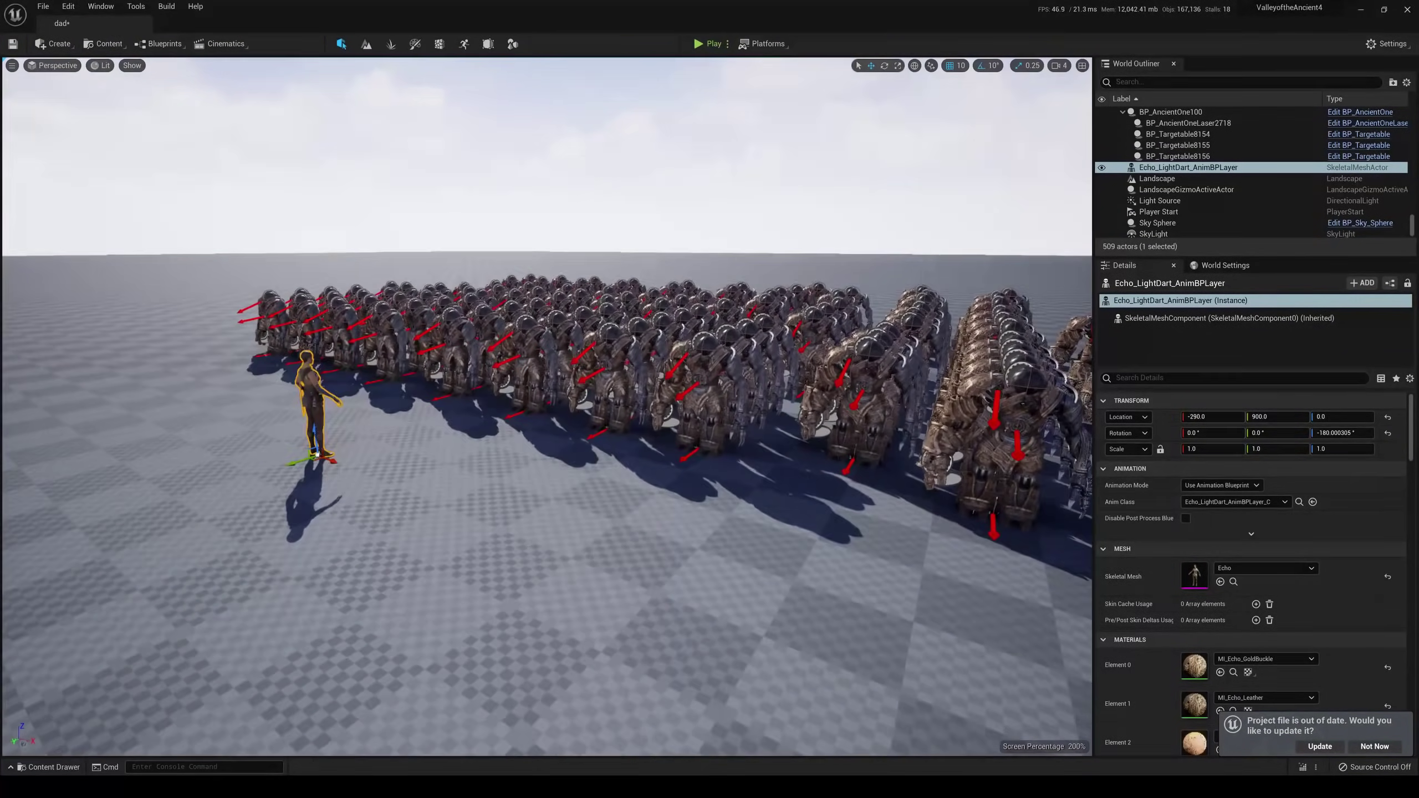
pyautogui.moveTo(530, 442); pyautogui.dragTo(530, 483, button='right')
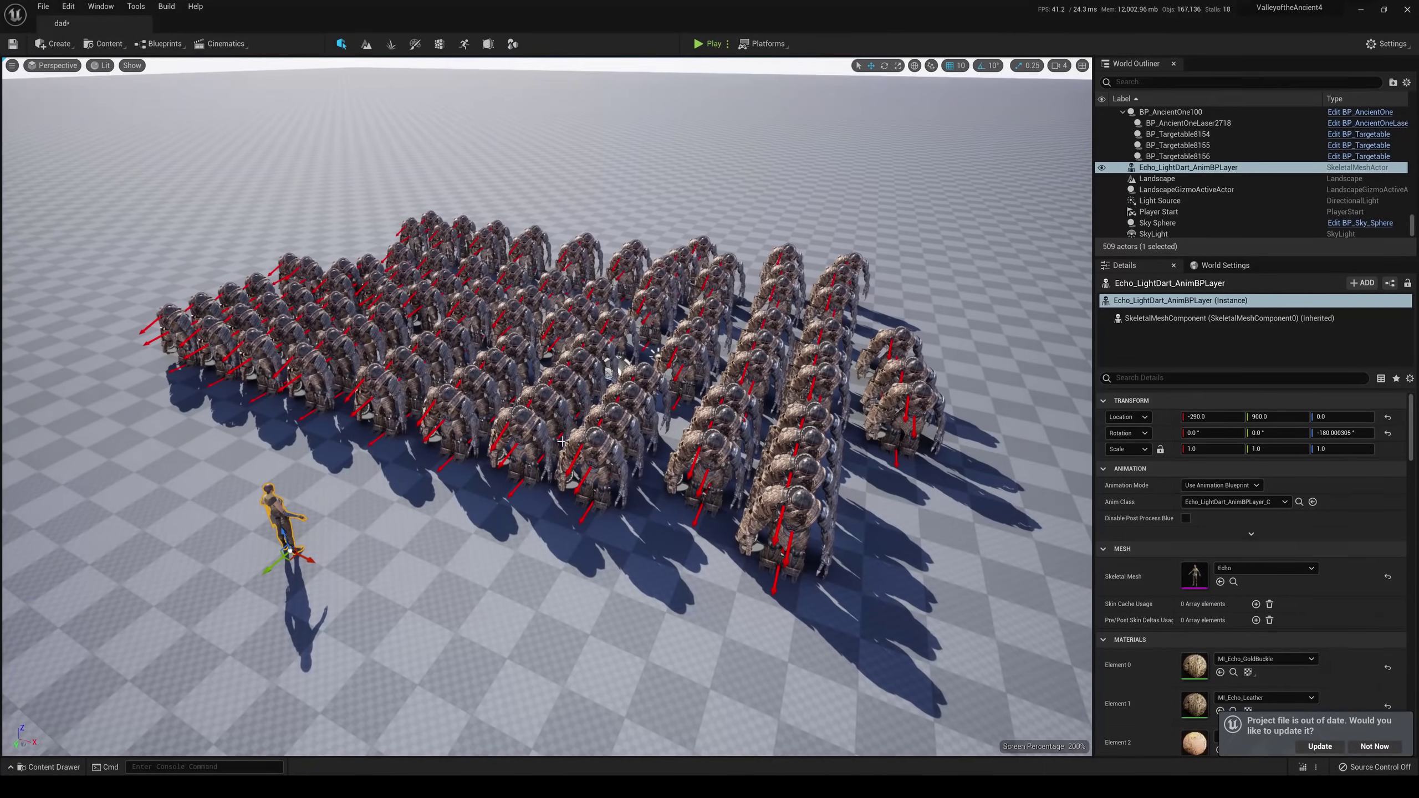
# Step: Switch the viewport to the Nanite Triangles visualization and view the robot army in it
pyautogui.click(101, 66)
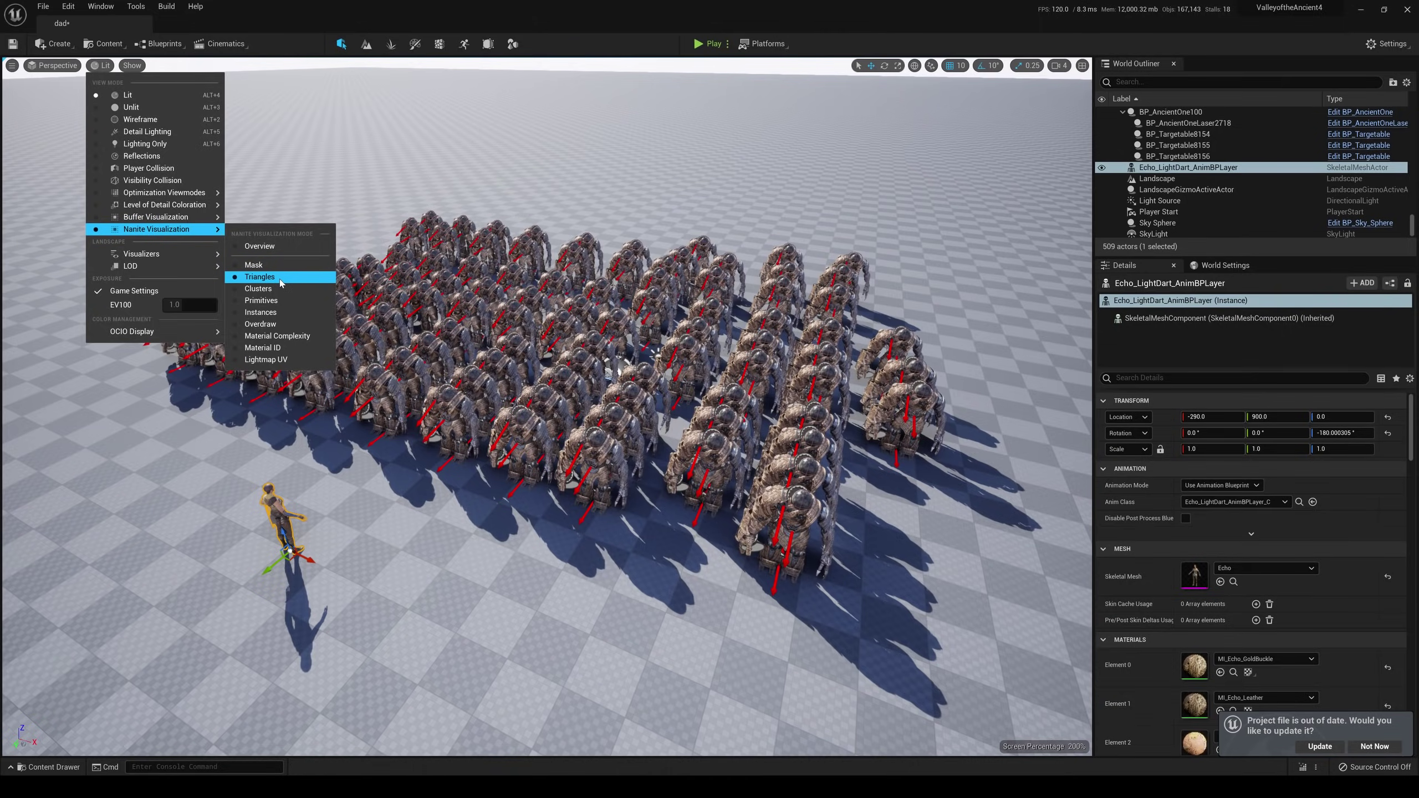
pyautogui.click(281, 280)
pyautogui.press('w')
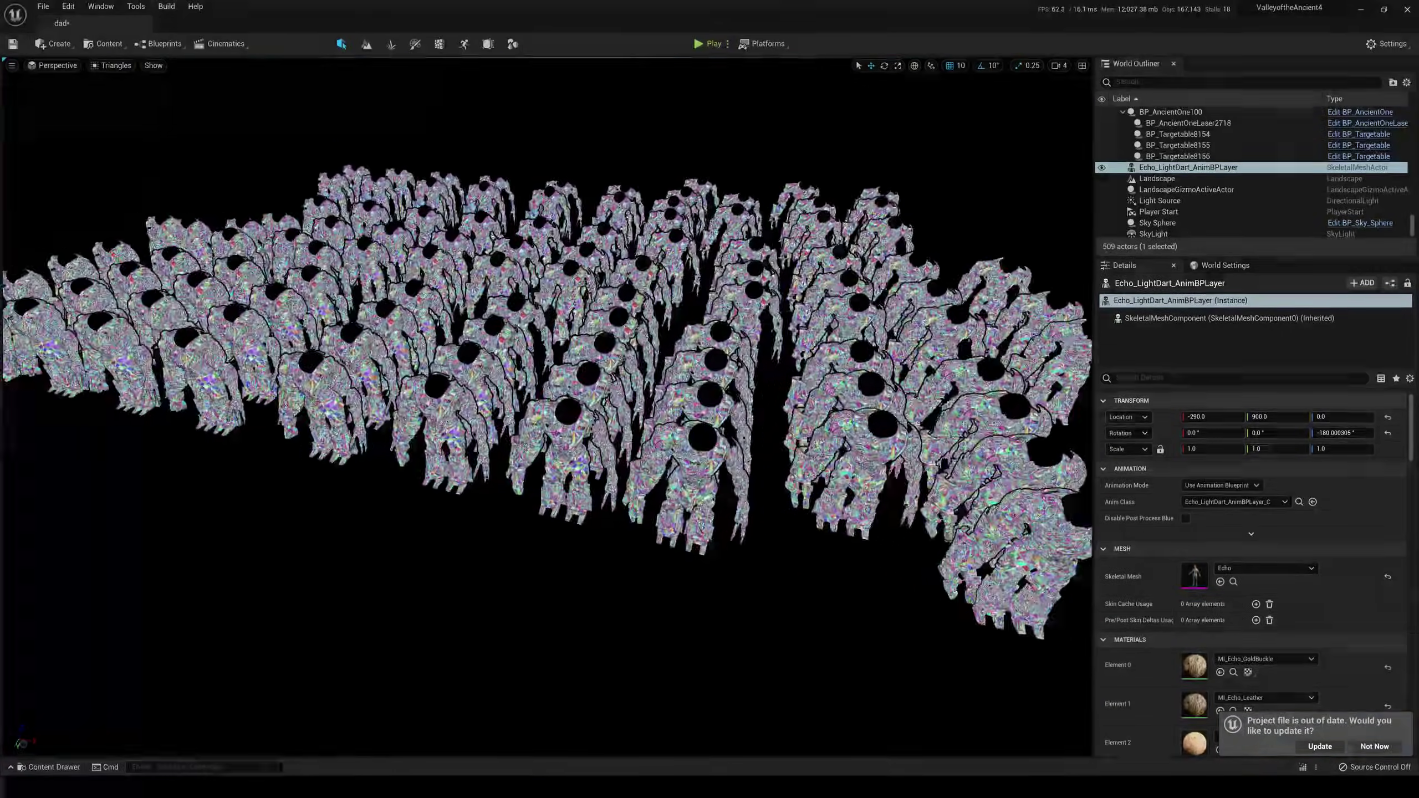
# Step: Switch the viewport from the Nanite Triangles visualization back to Lit shading with the robot army in view
pyautogui.press('s')
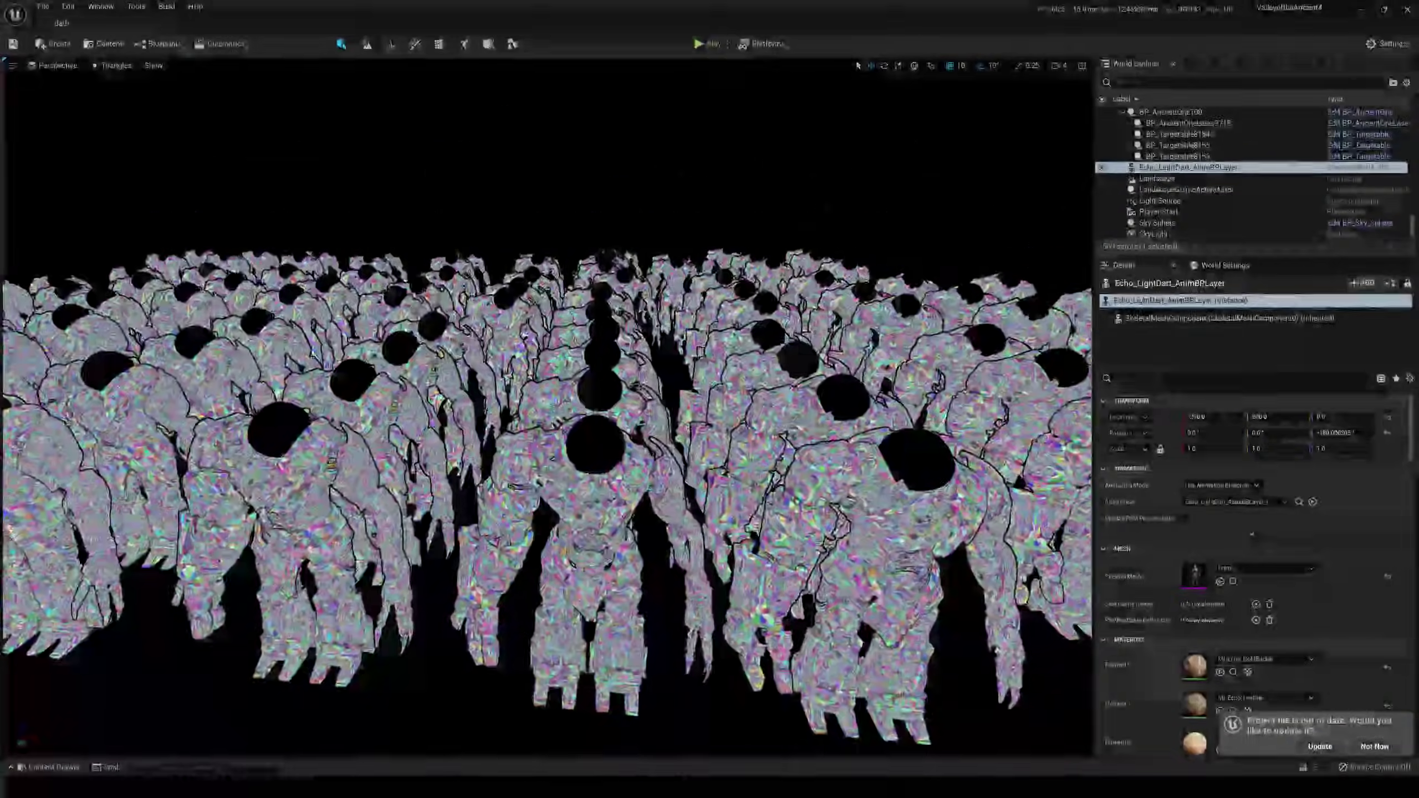
pyautogui.press('d')
pyautogui.moveTo(637, 391); pyautogui.dragTo(682, 392, button='right')
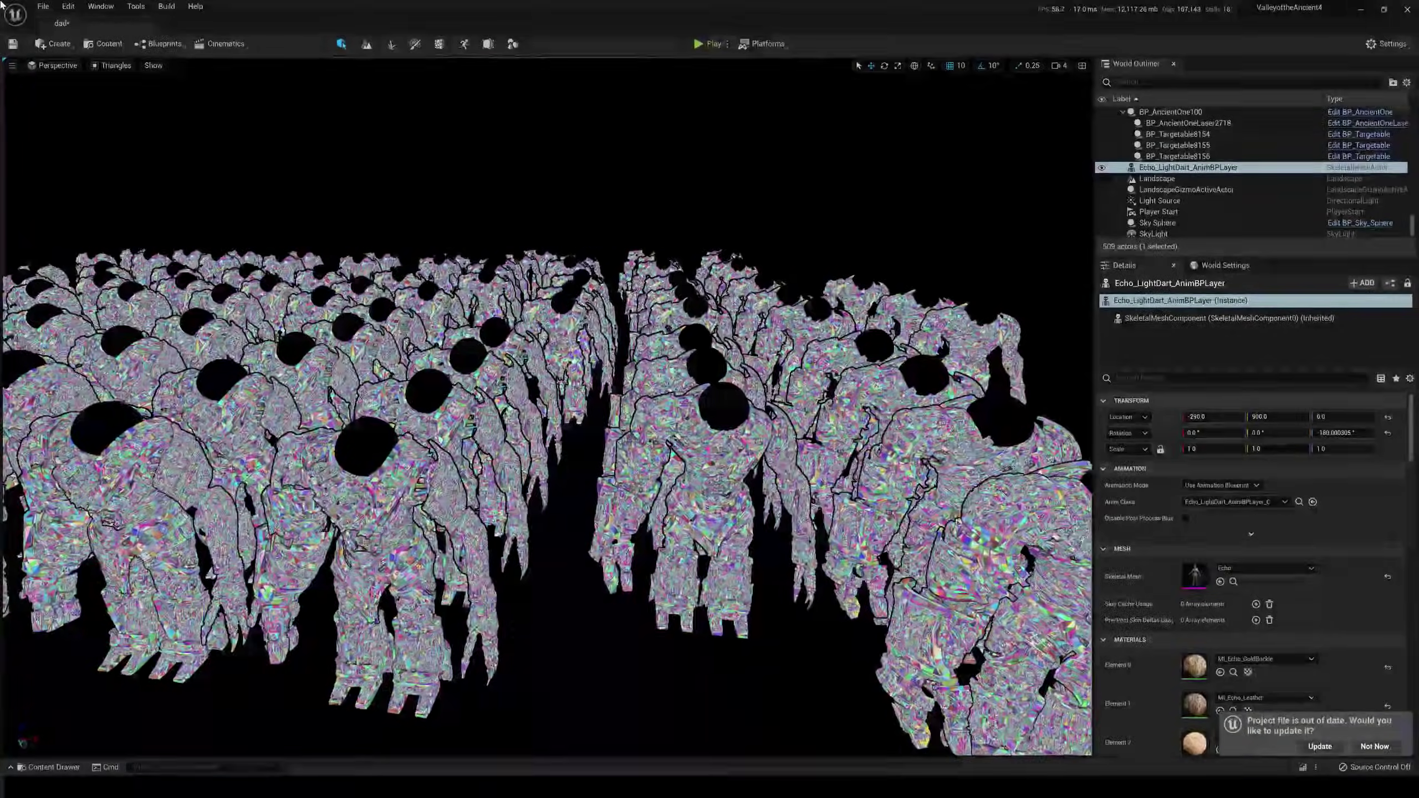
pyautogui.click(115, 66)
pyautogui.click(209, 97)
pyautogui.press('s')
pyautogui.moveTo(394, 315); pyautogui.dragTo(366, 386, button='right')
pyautogui.moveTo(394, 315); pyautogui.dragTo(408, 318, button='right')
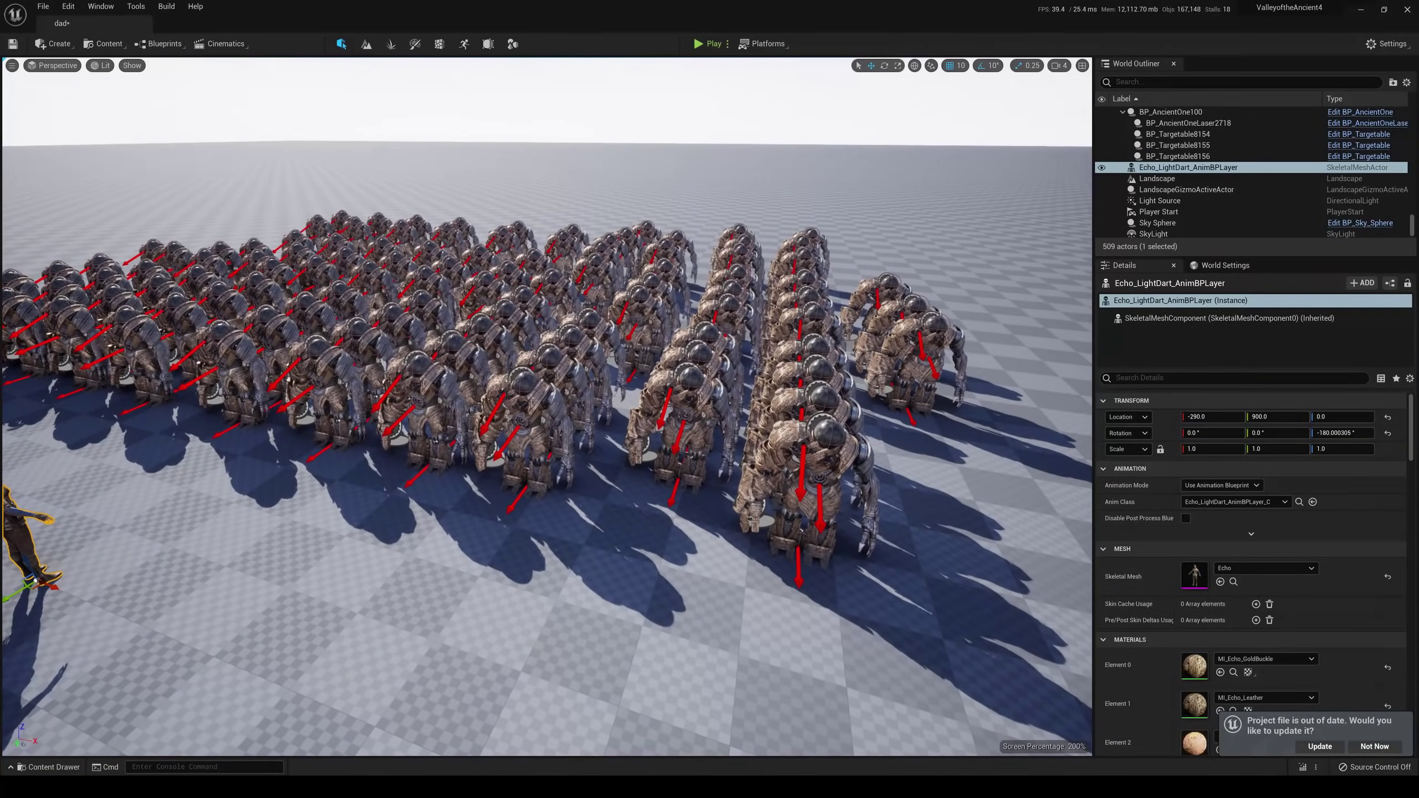
# Step: Select one of the robots and examine the front rows of the army and the surface detail of a robot's upper body
pyautogui.click(925, 352)
pyautogui.press('a')
pyautogui.moveTo(925, 352); pyautogui.dragTo(819, 324, button='right')
pyautogui.press('a')
pyautogui.press('d')
pyautogui.press('w')
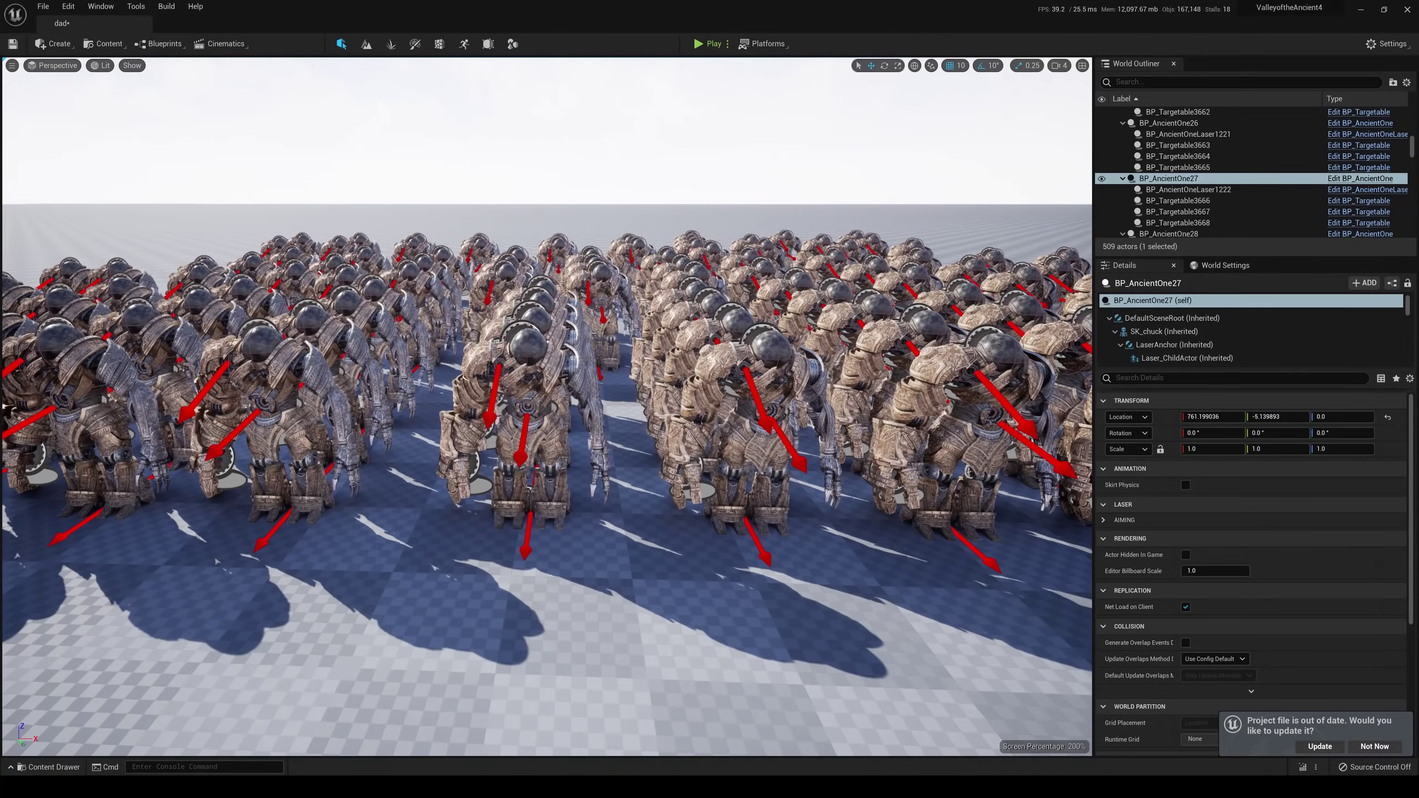
pyautogui.press('w')
pyautogui.moveTo(819, 323); pyautogui.dragTo(1006, 302, button='right')
pyautogui.press('w')
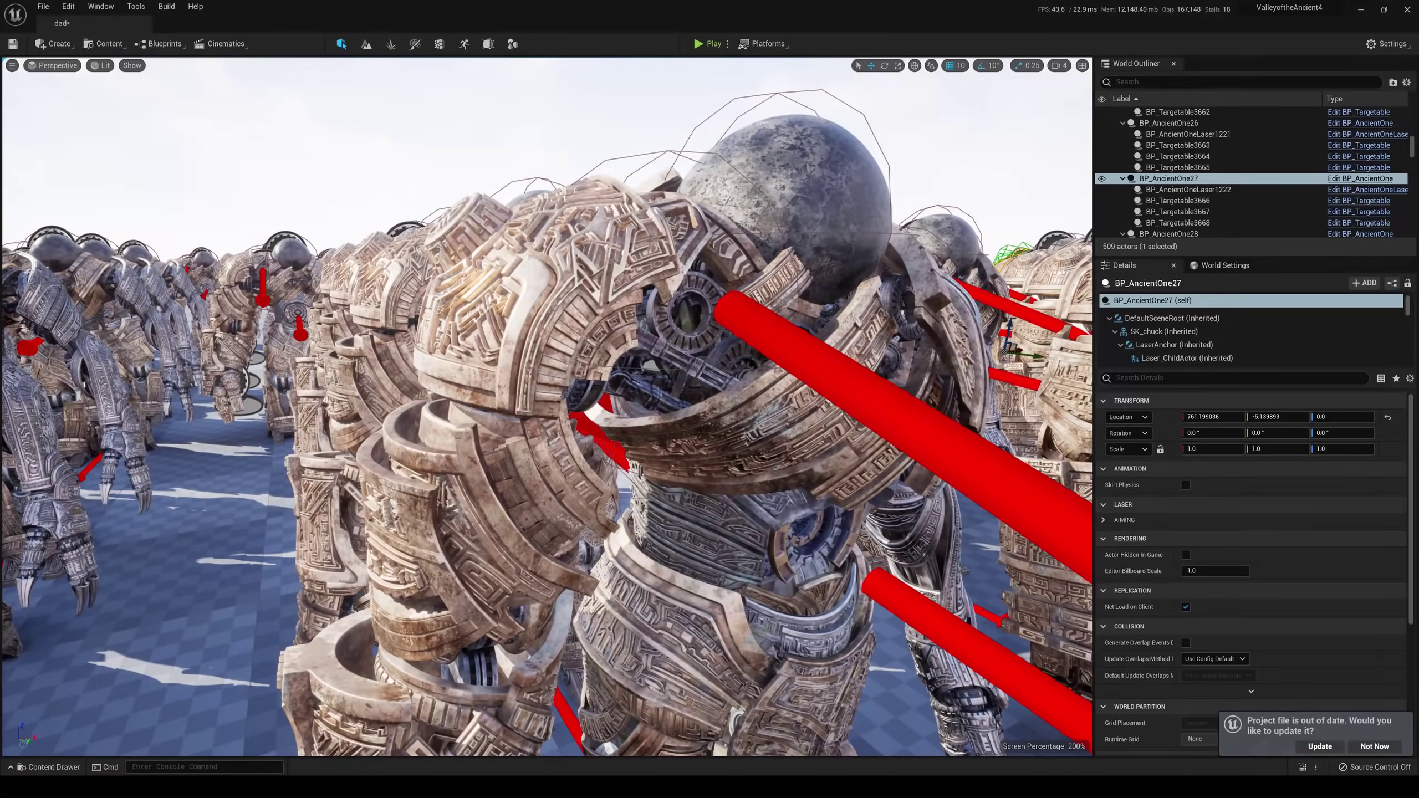
pyautogui.press('s')
pyautogui.moveTo(641, 471); pyautogui.dragTo(642, 433, button='right')
pyautogui.press('s')
pyautogui.press('d')
pyautogui.press('s')
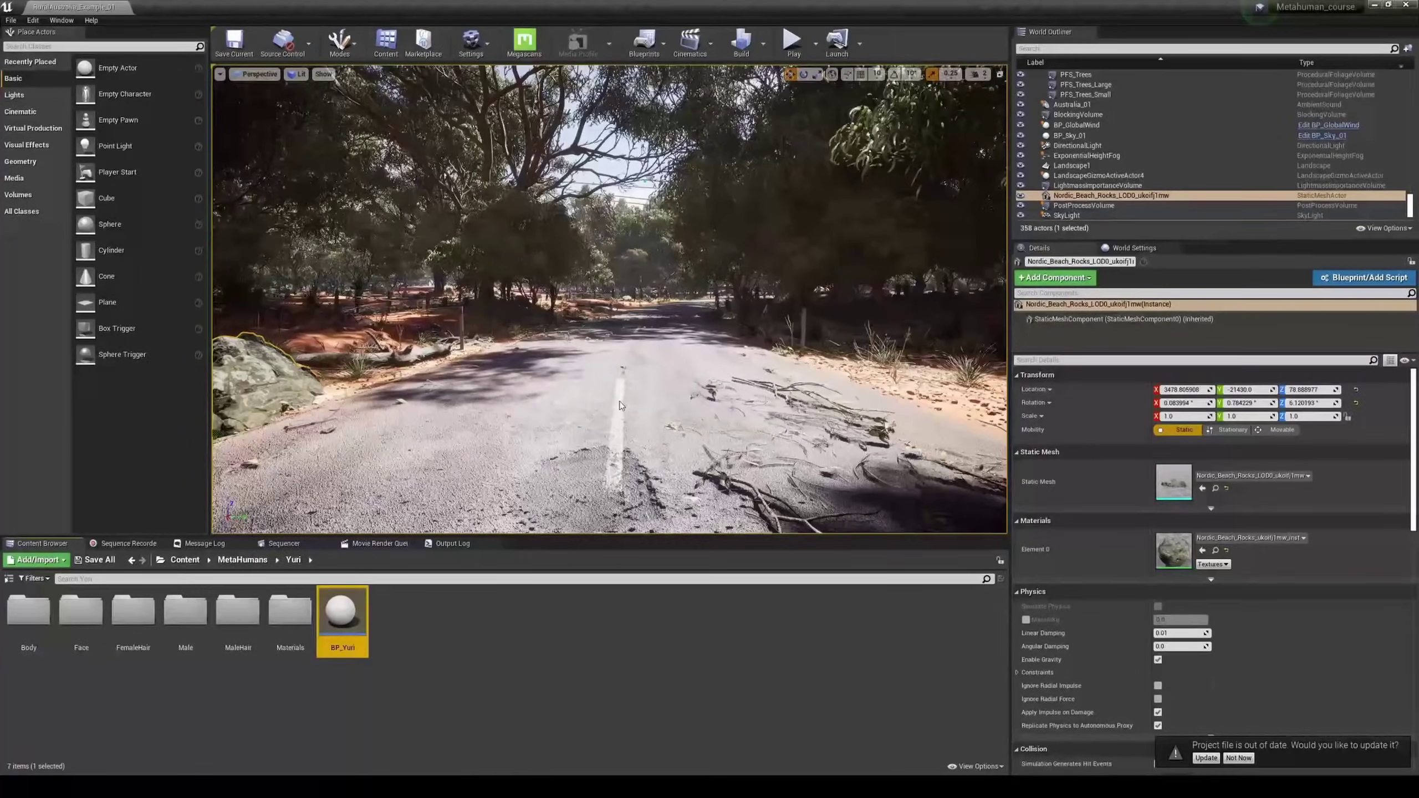
# Step: Place the BP_Yuri MetaHuman blueprint on the road in the Metahuman_course level
pyautogui.moveTo(342, 612); pyautogui.dragTo(657, 416)
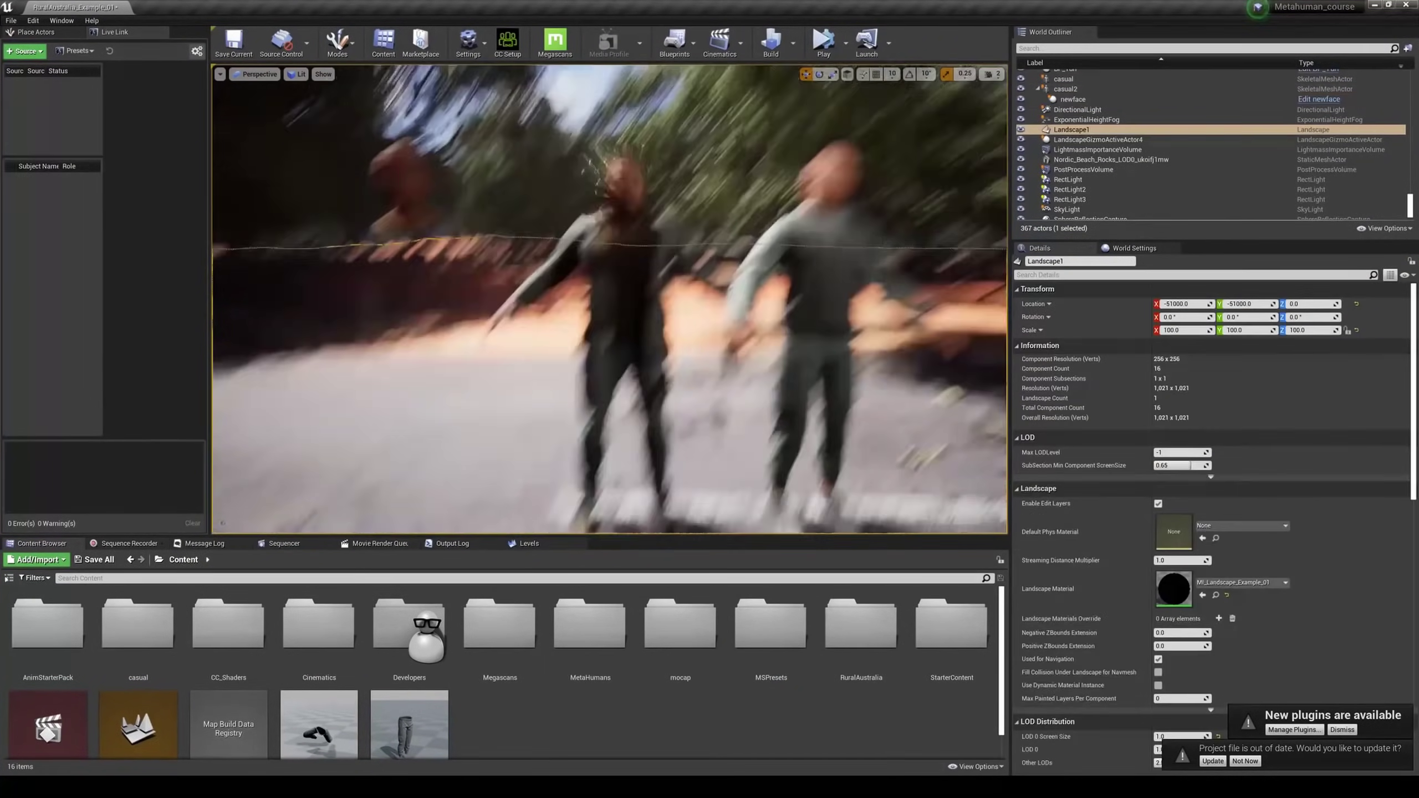
pyautogui.moveTo(609, 299)
pyautogui.mouseDown(button='right')
pyautogui.moveTo(726, 299)
pyautogui.moveTo(609, 299)
pyautogui.mouseUp(button='right')
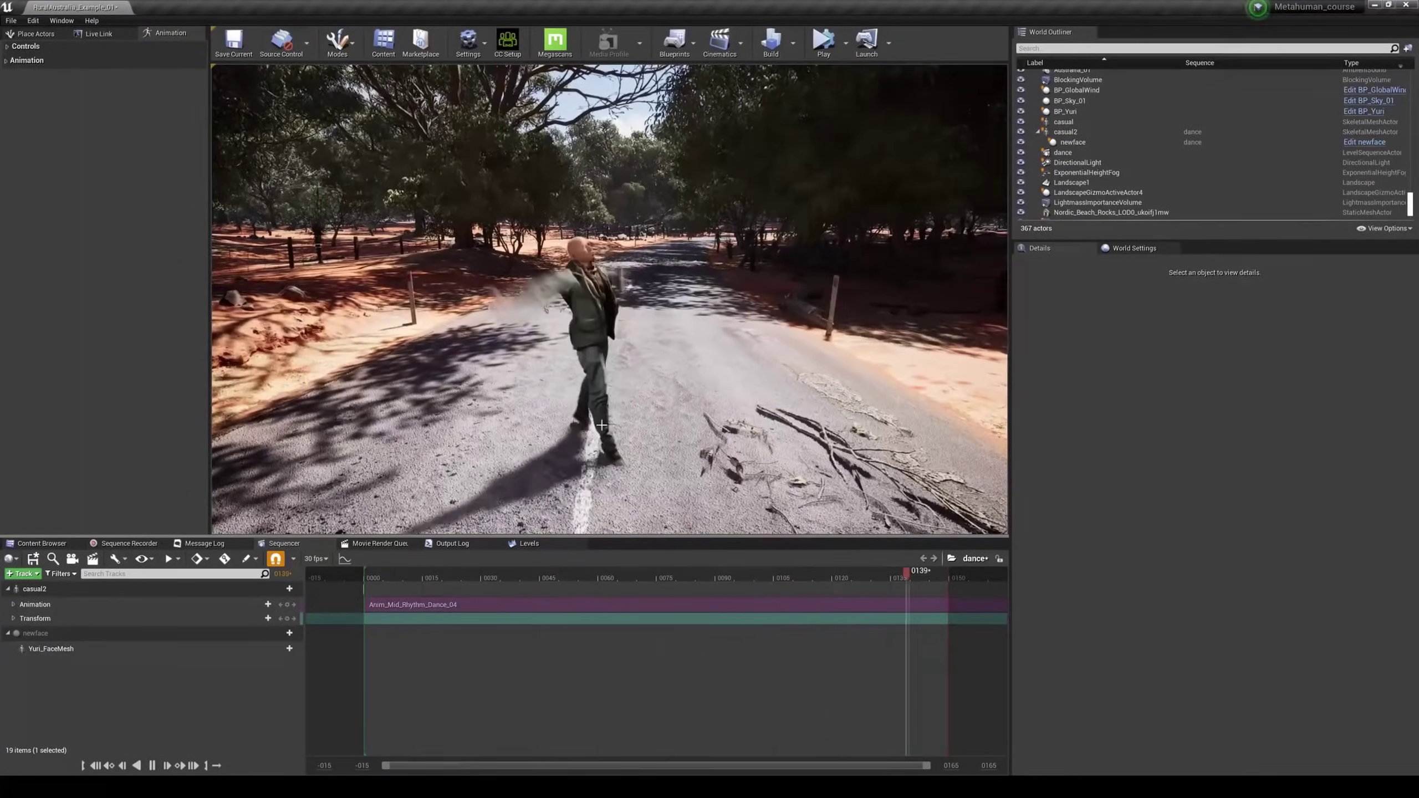
# Step: Scrub back and forth through the dance sequence in the Sequencer to review the character's dance animation
pyautogui.keyDown('ctrl'); pyautogui.scroll(-7, 606, 660); pyautogui.keyUp('ctrl')
pyautogui.moveTo(599, 578); pyautogui.dragTo(579, 577)
pyautogui.moveTo(599, 579); pyautogui.dragTo(849, 580)
pyautogui.moveTo(500, 575); pyautogui.dragTo(602, 575)
pyautogui.moveTo(602, 575); pyautogui.dragTo(687, 573)
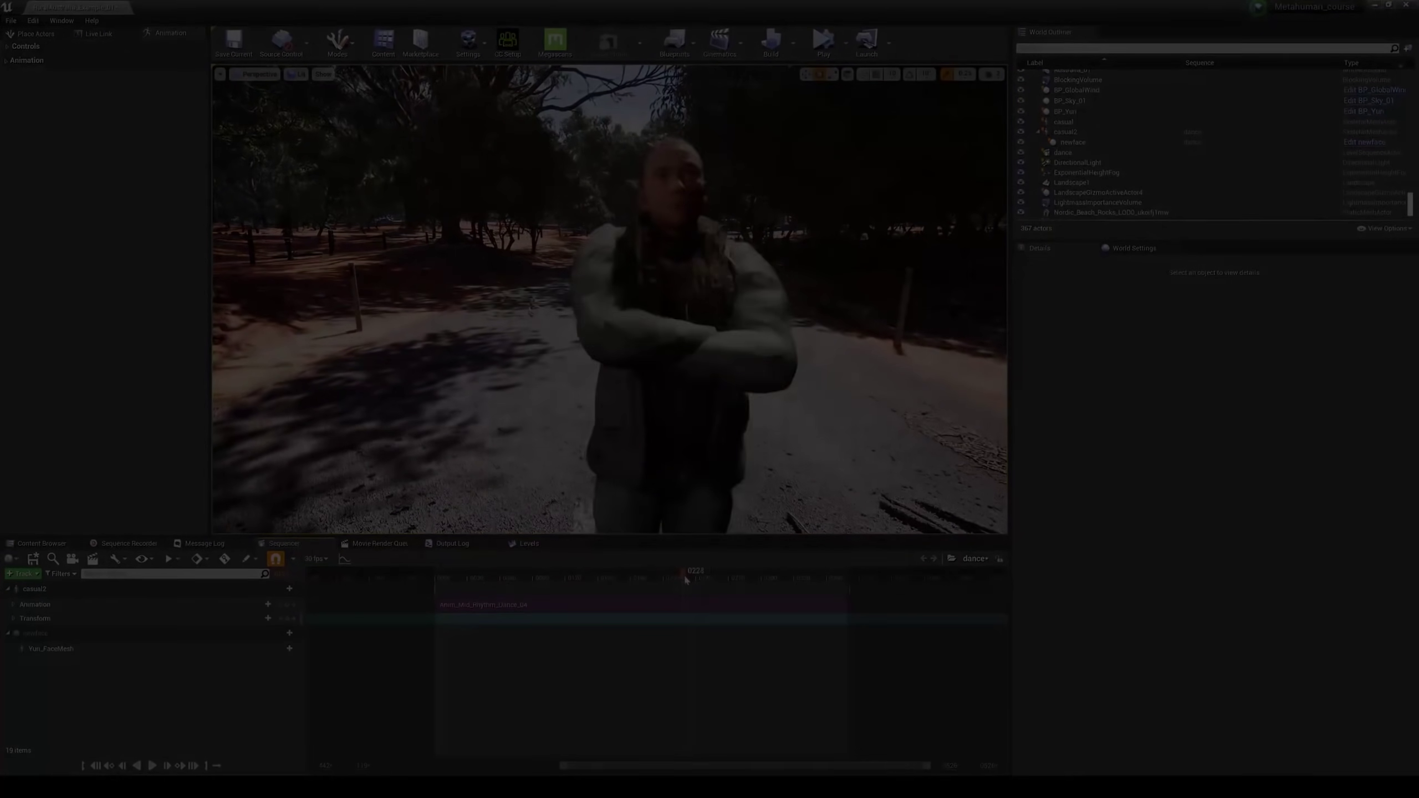